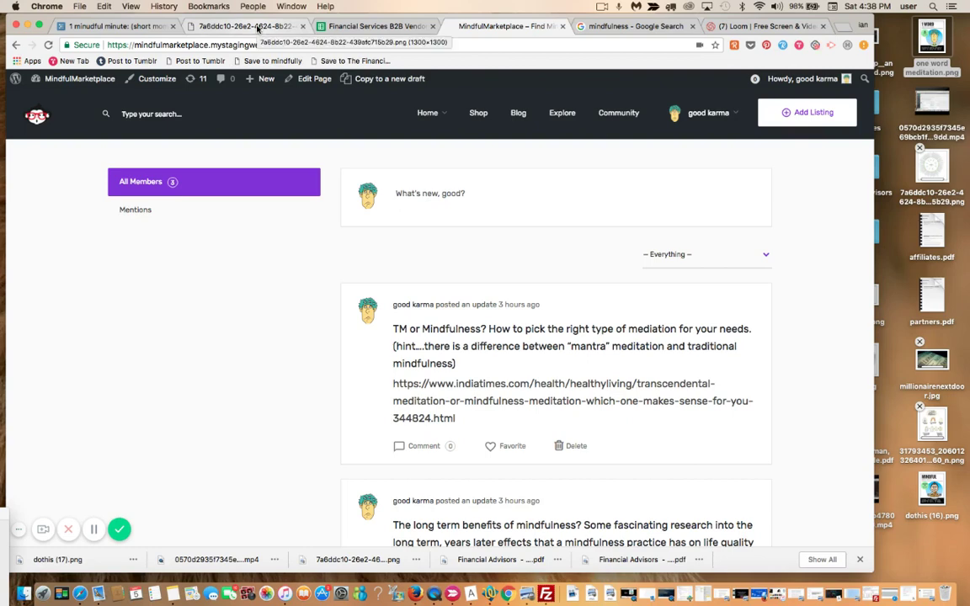
Step: Switch to the exported AnswerThePublic 'financial advisors' question-wheel image
click(258, 29)
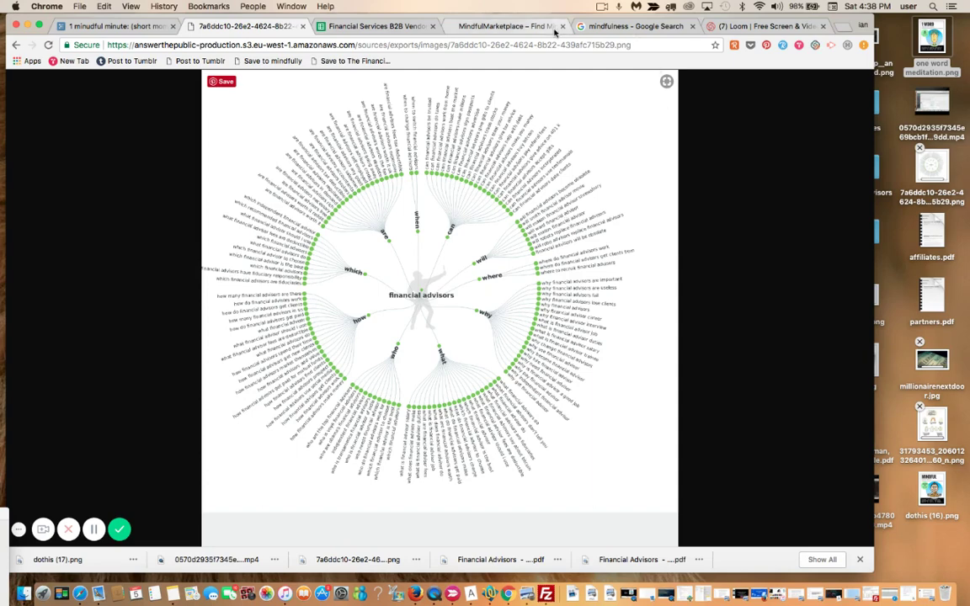
Step: Return to the MindfulMarketplace feed and scroll past the long-term benefits, meditation and micro dosing updates
click(531, 33)
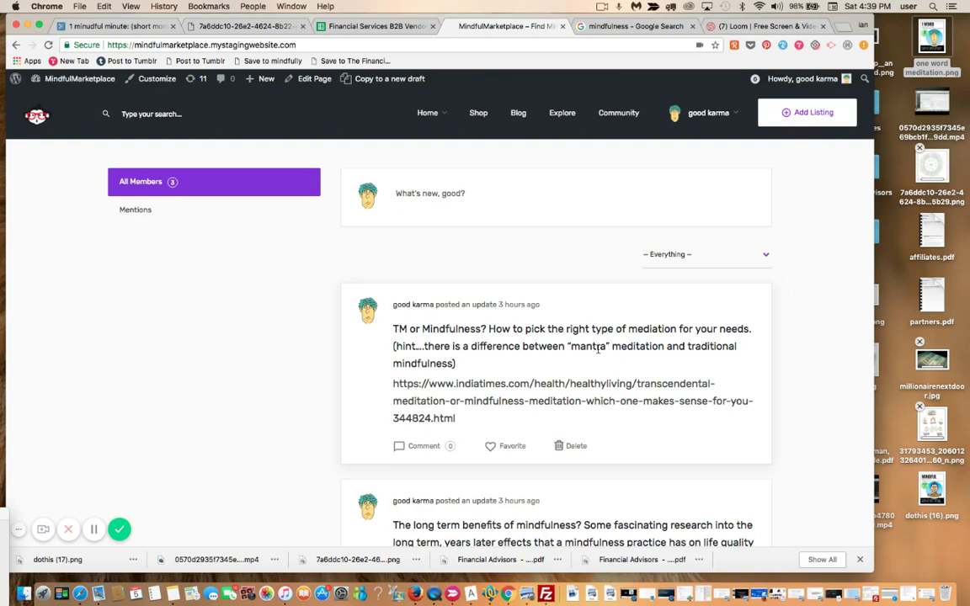
scroll(598, 349, down, 2)
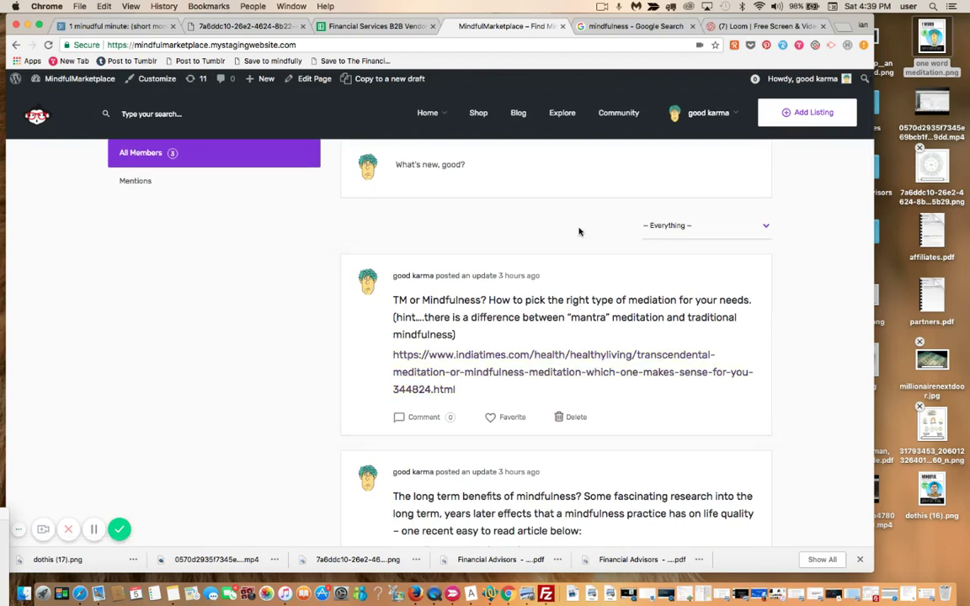
scroll(579, 232, down, 4)
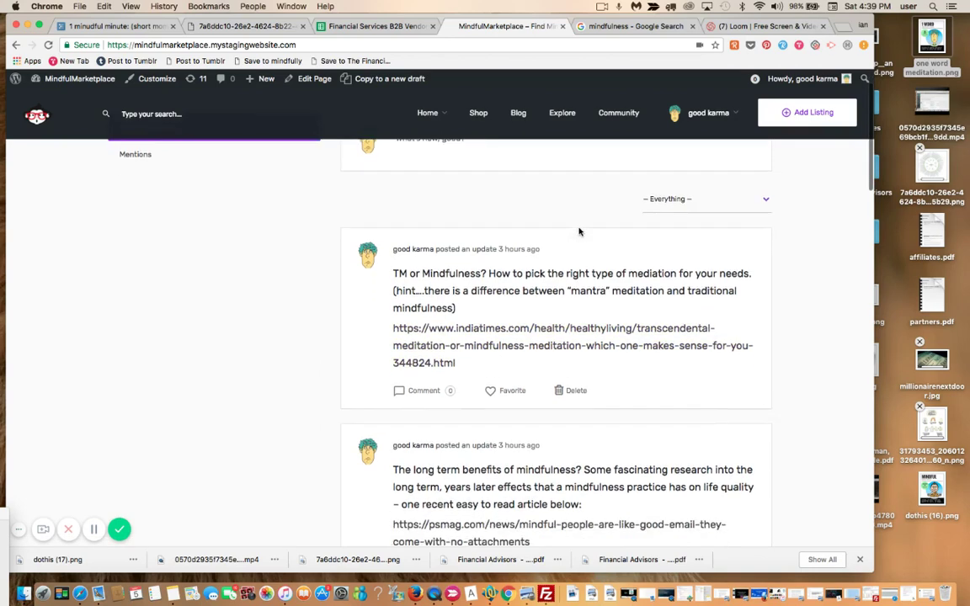
scroll(520, 230, down, 6)
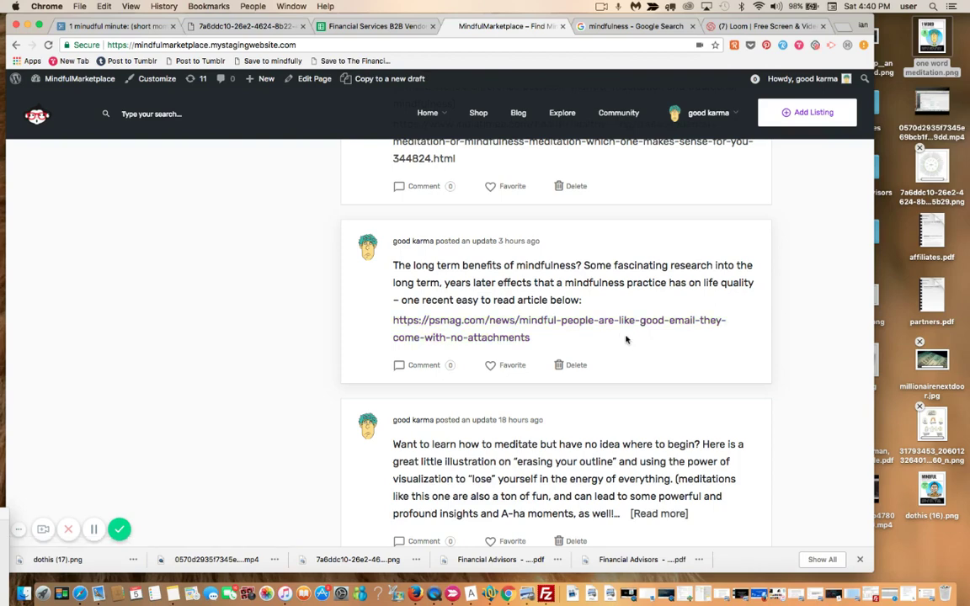
scroll(659, 390, down, 2)
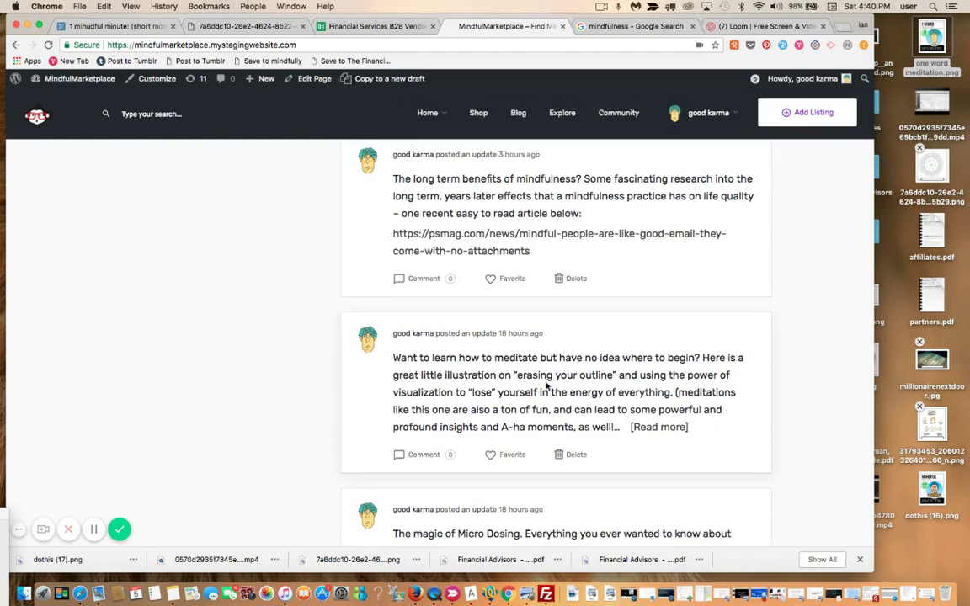
Step: Expand the 'Want to learn how to meditate' post, scroll down the feed, then back to the top
click(655, 429)
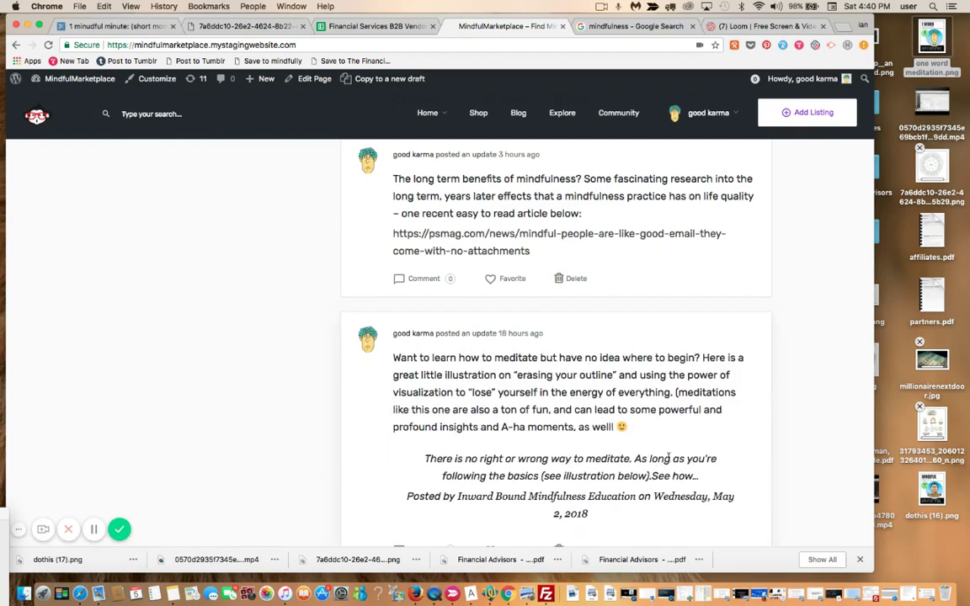
scroll(564, 476, down, 3)
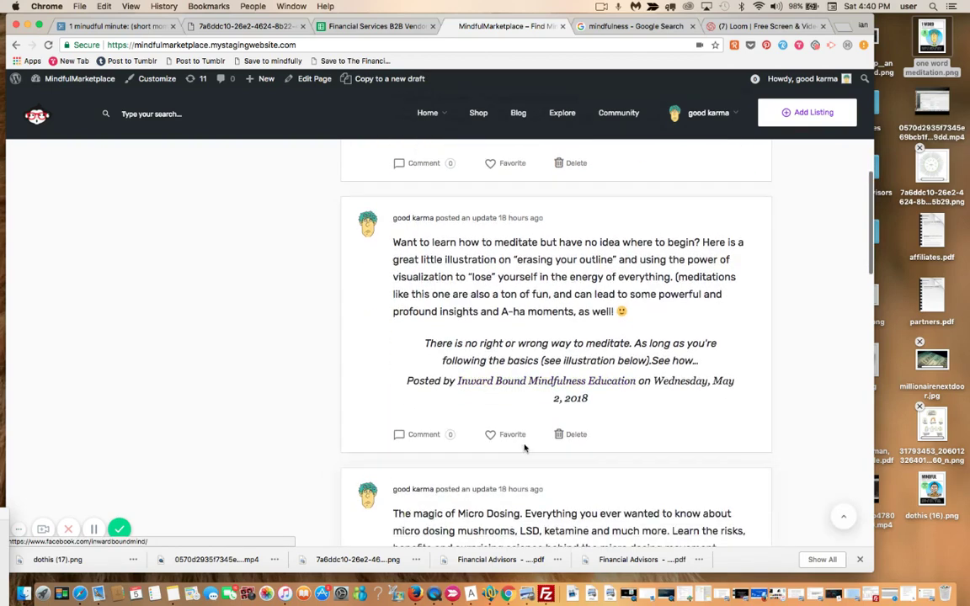
scroll(741, 455, down, 3)
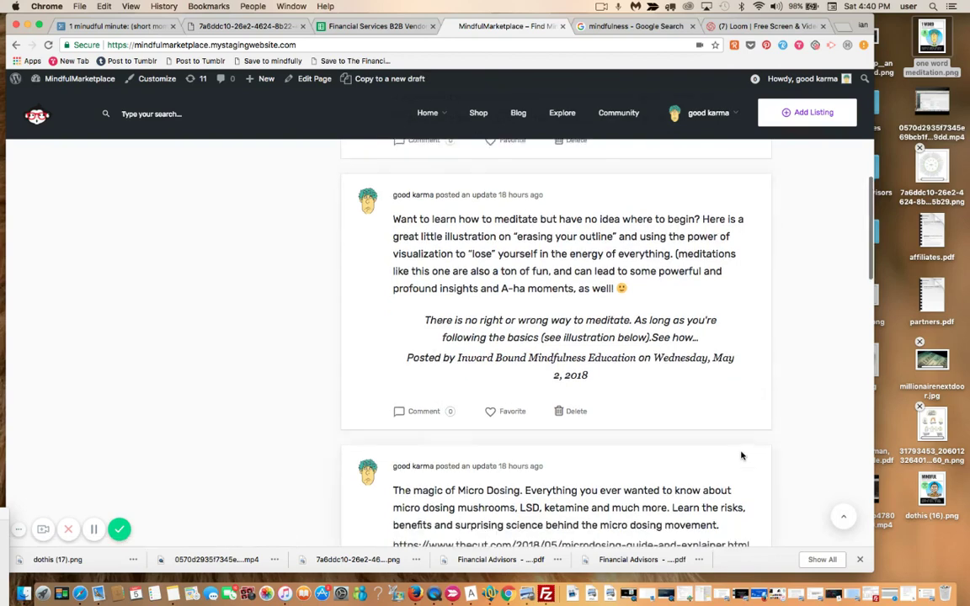
scroll(741, 454, down, 1)
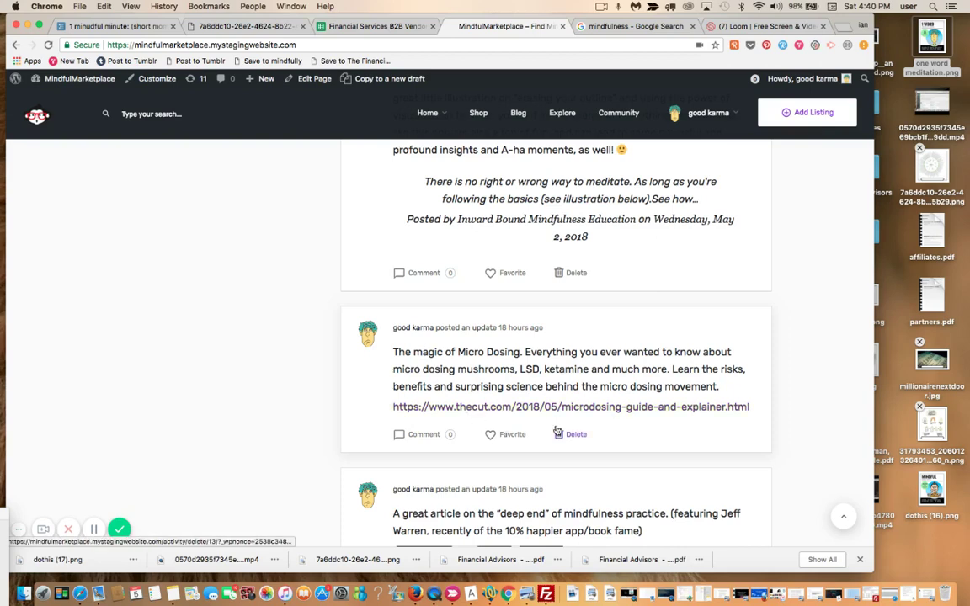
scroll(678, 339, up, 10)
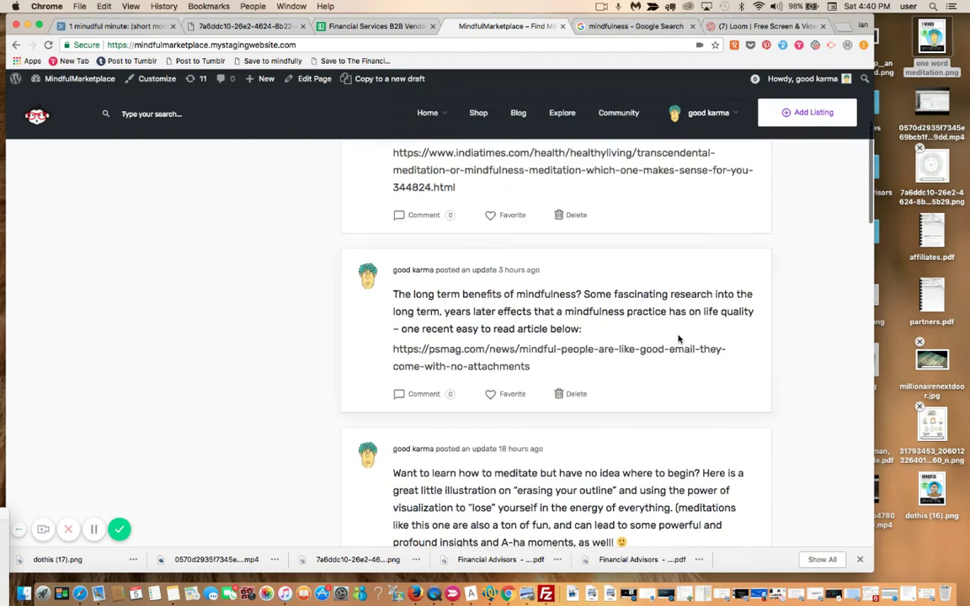
scroll(679, 339, up, 4)
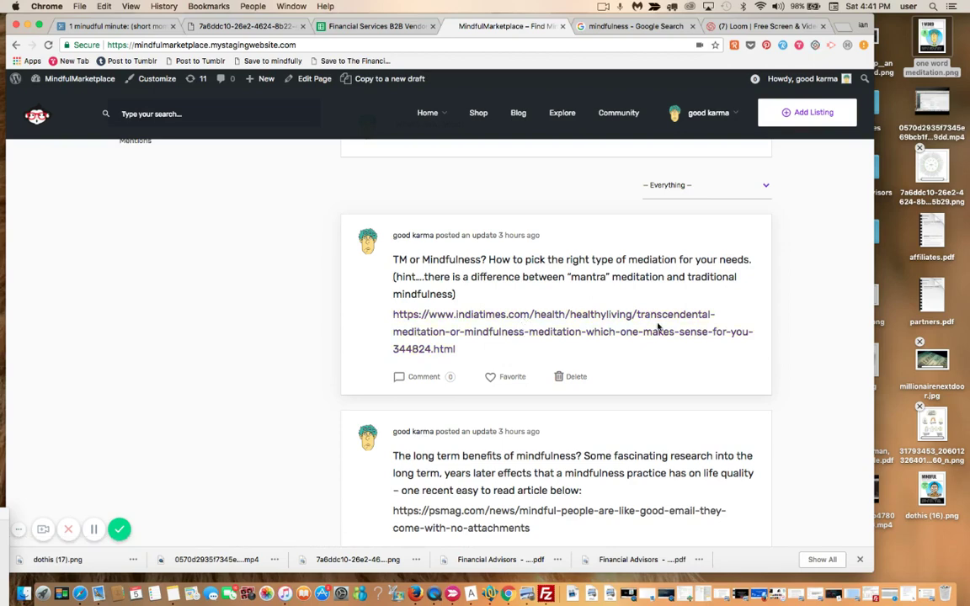
scroll(659, 326, up, 2)
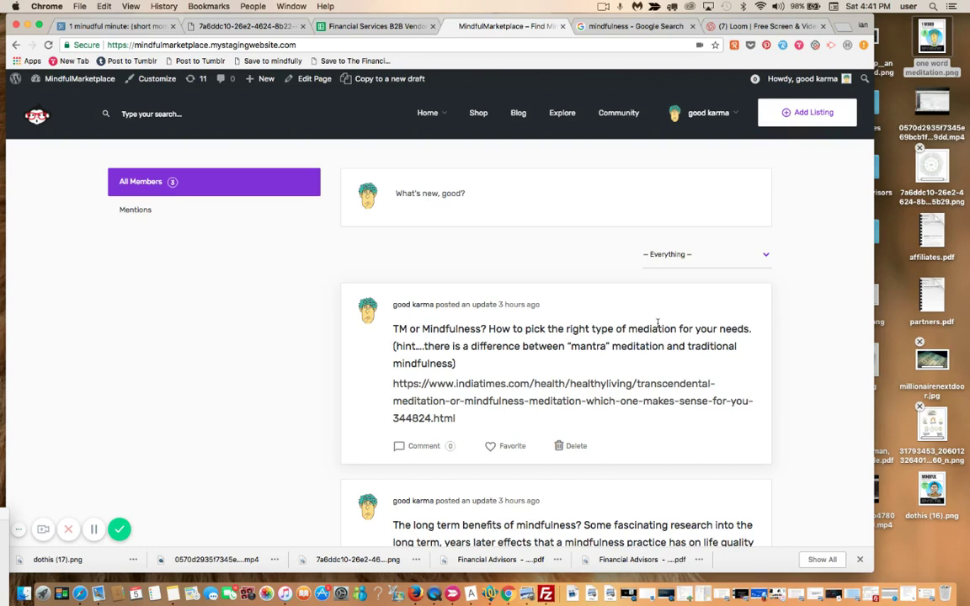
Step: Browse the mindfulness Google News results down to 'Schools turn to mindfulness to tackle student anxiety'
click(643, 28)
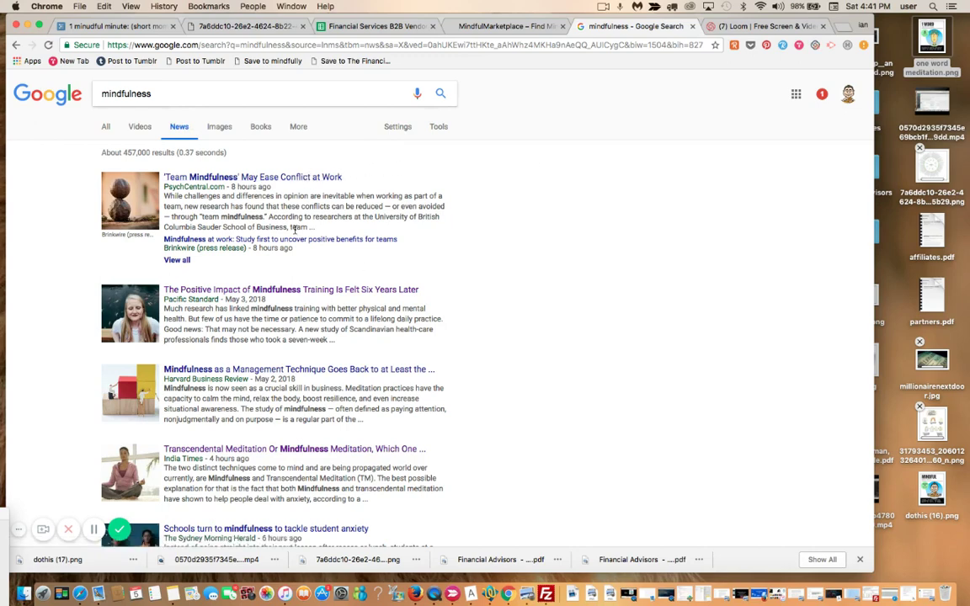
scroll(580, 325, down, 3)
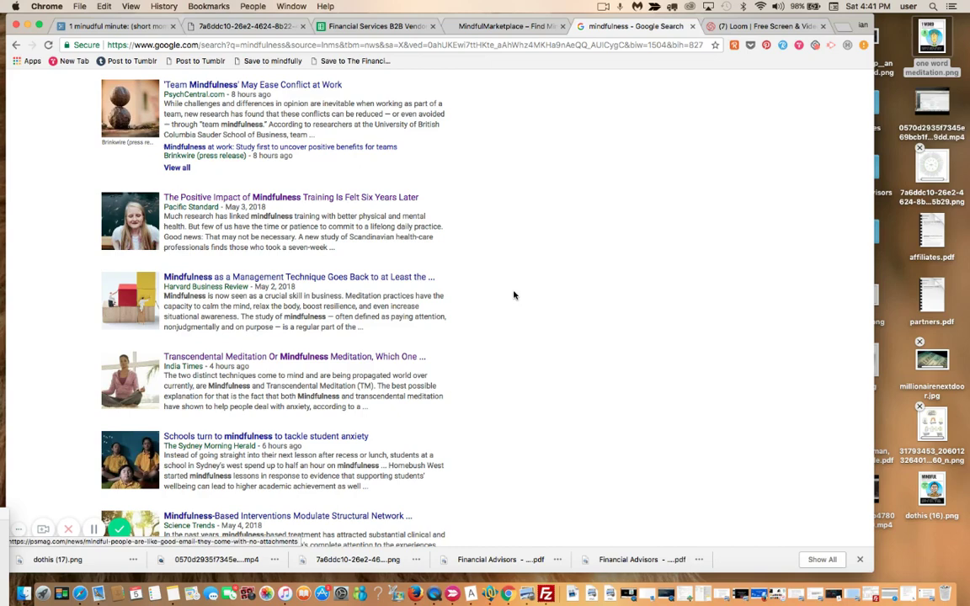
scroll(517, 295, down, 1)
scroll(517, 296, down, 2)
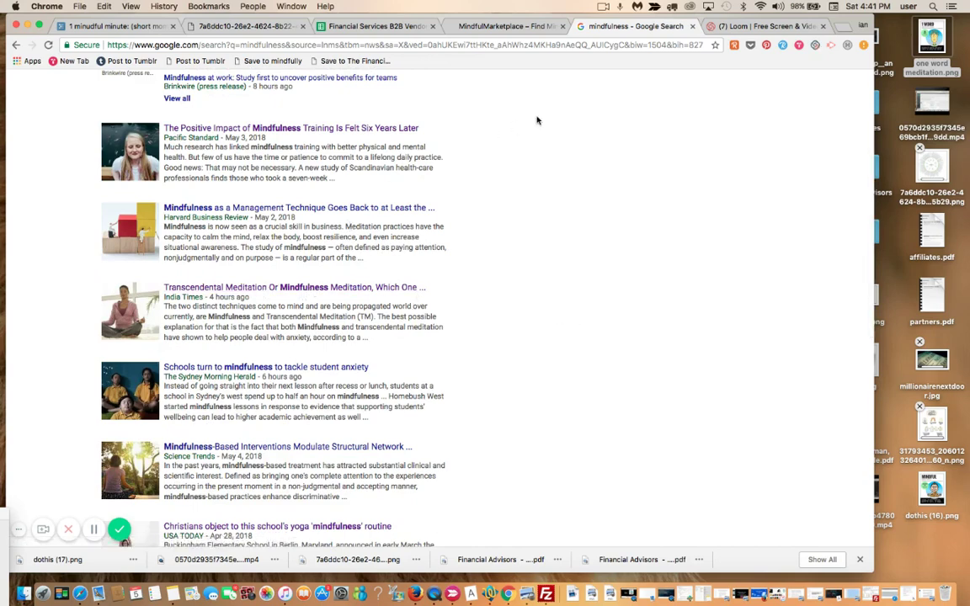
scroll(537, 120, up, 3)
scroll(537, 120, up, 2)
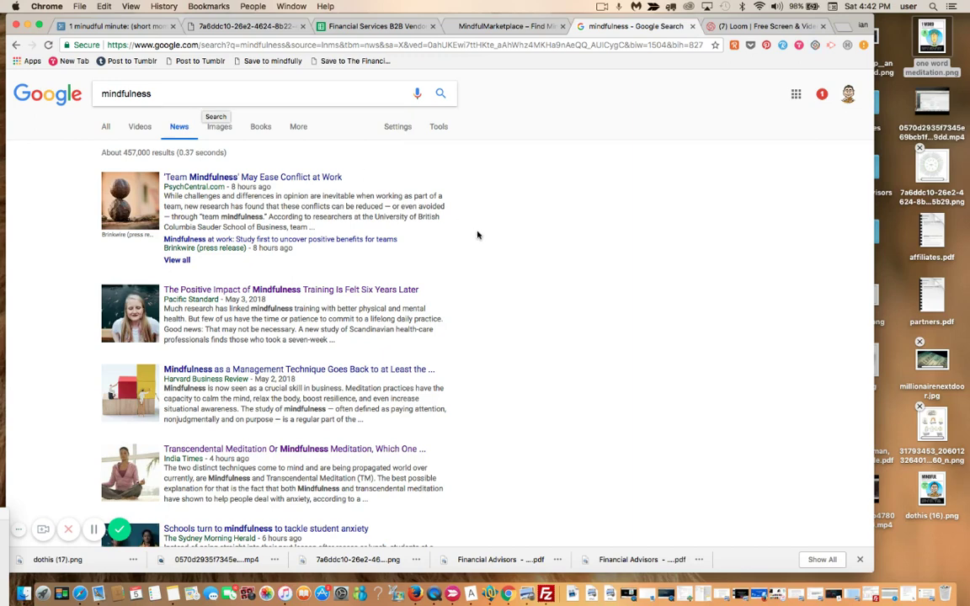
scroll(479, 283, down, 1)
scroll(479, 283, down, 6)
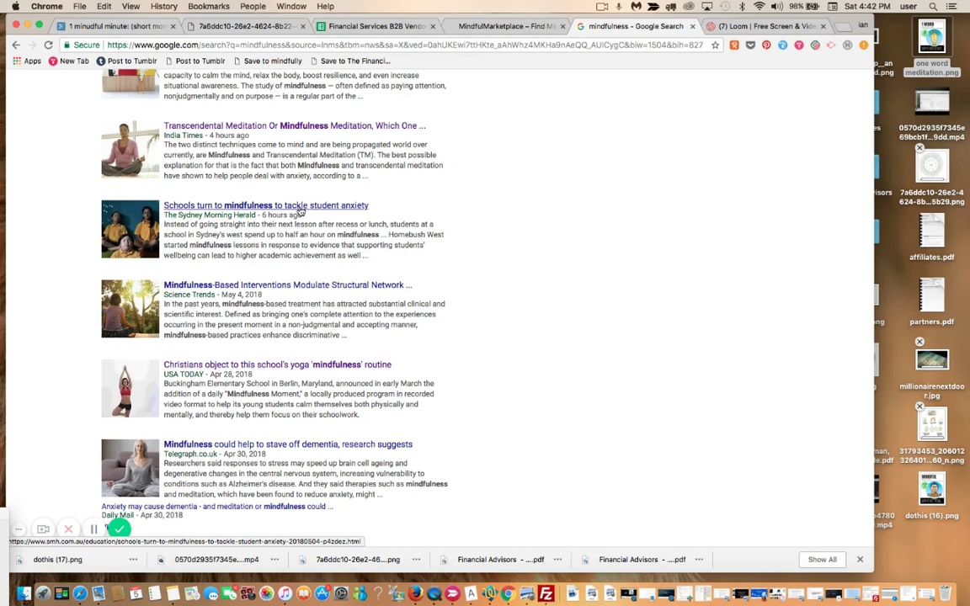
Step: Open the SMH 'Schools turn to mindfulness' article and select its URL for copying
click(299, 209)
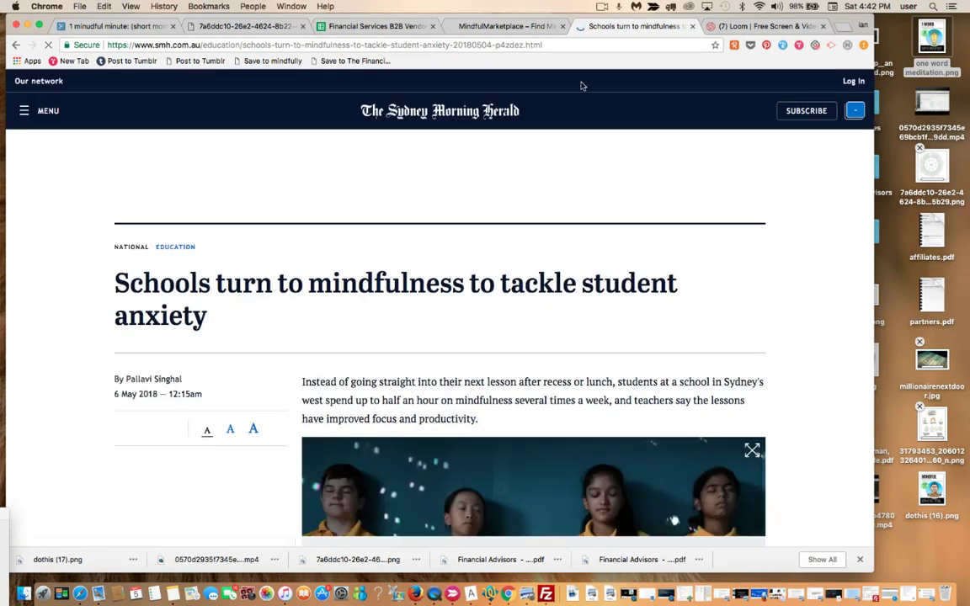
click(521, 47)
key(super+c)
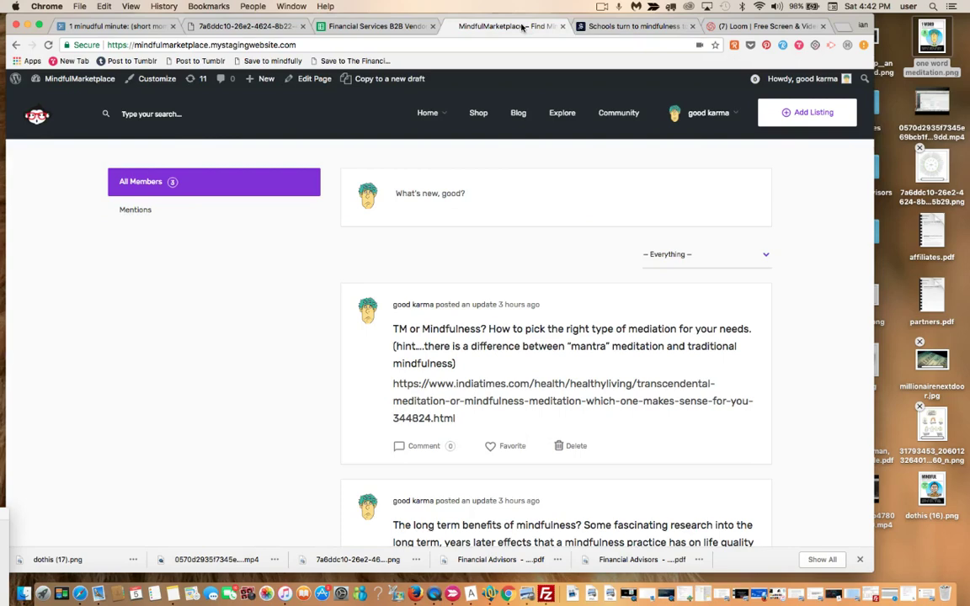
Step: Write a 'Mindfulness for kids' update on strategies for reducing student anxiety, then paste the SMH link
click(473, 198)
text(M)
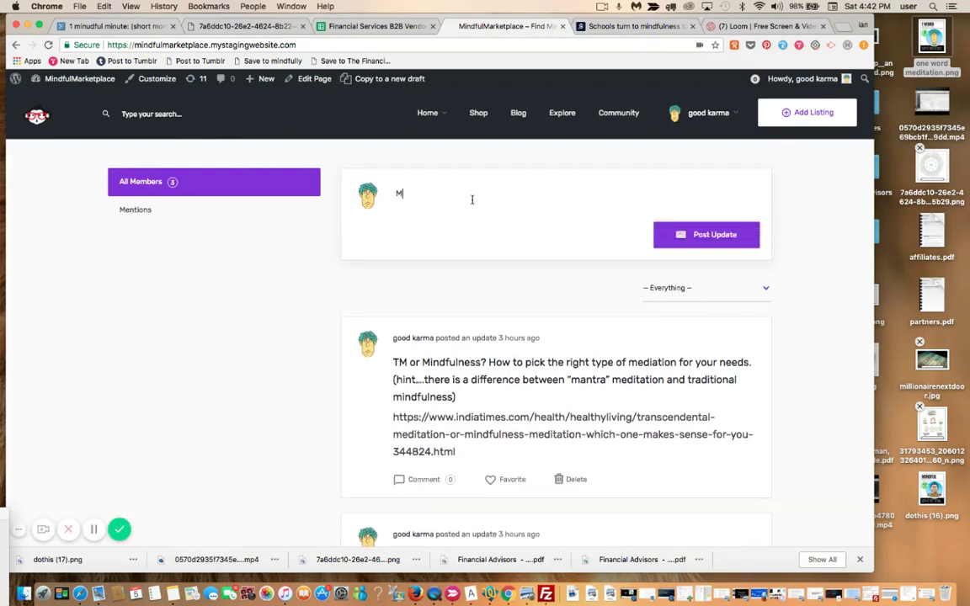
text(indfulness for kids?)
text(Learn some simp)
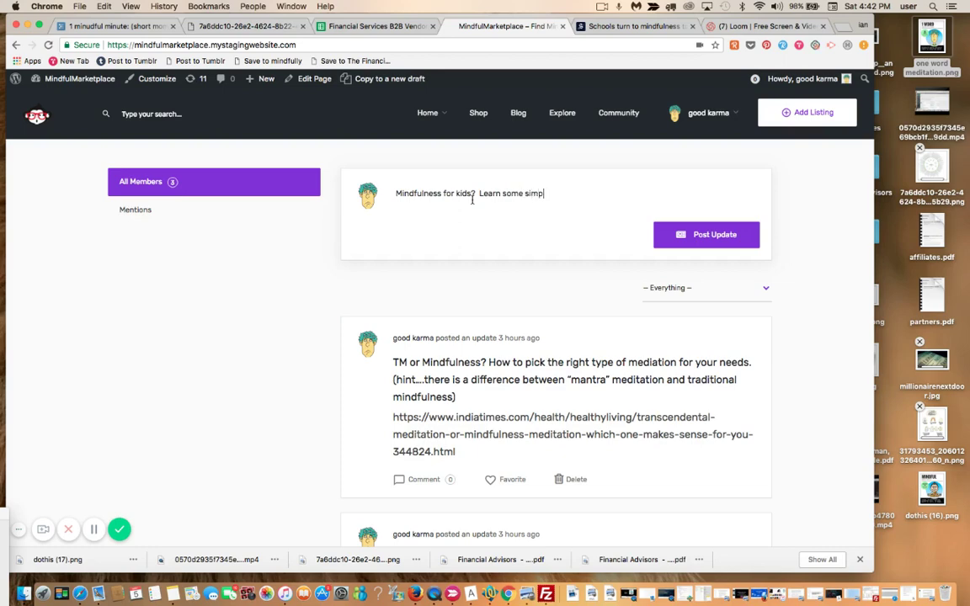
text(le strategies for incorporating mindfu)
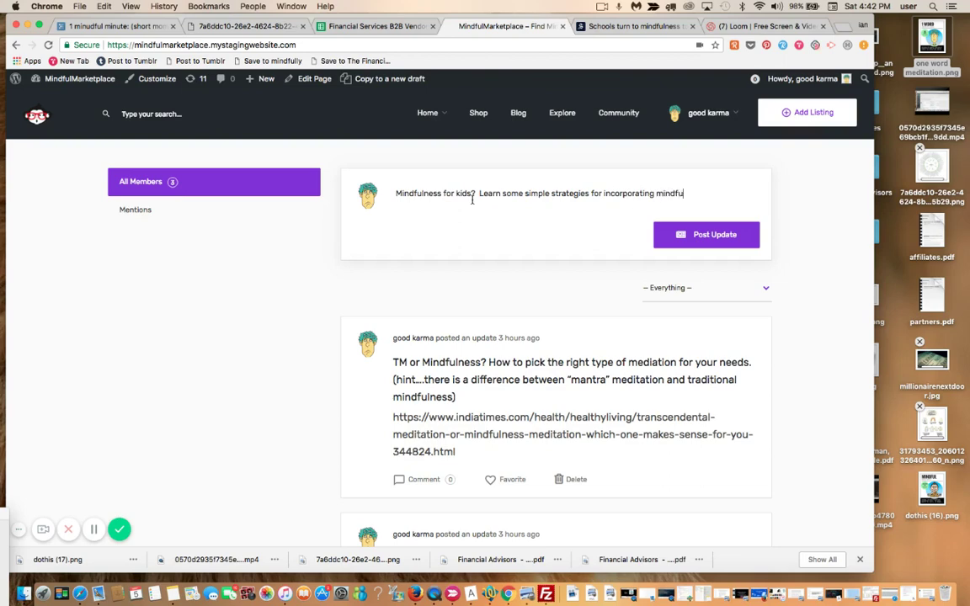
text(lness for reducing student ans)
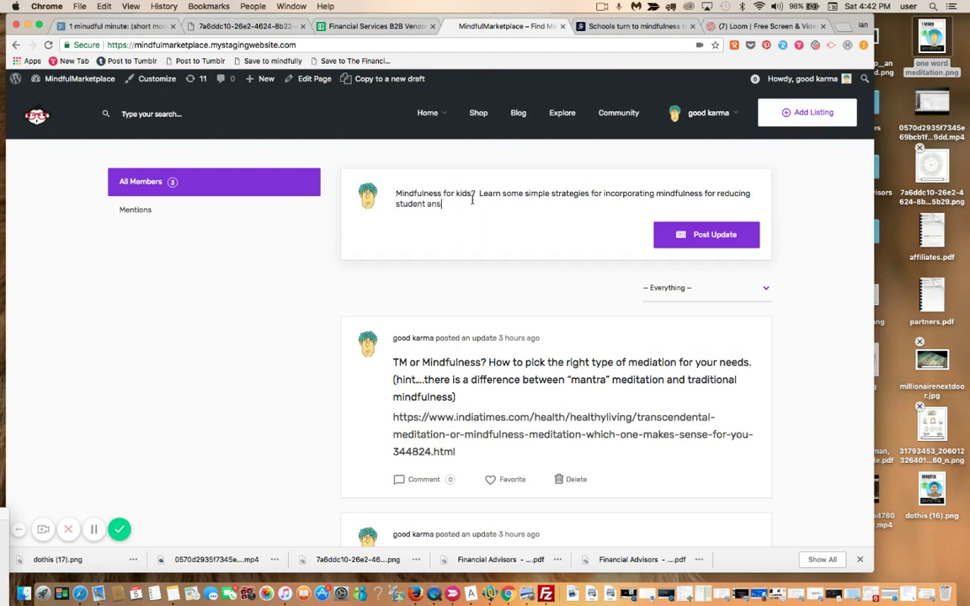
key(BackSpace)
text(xiety.)
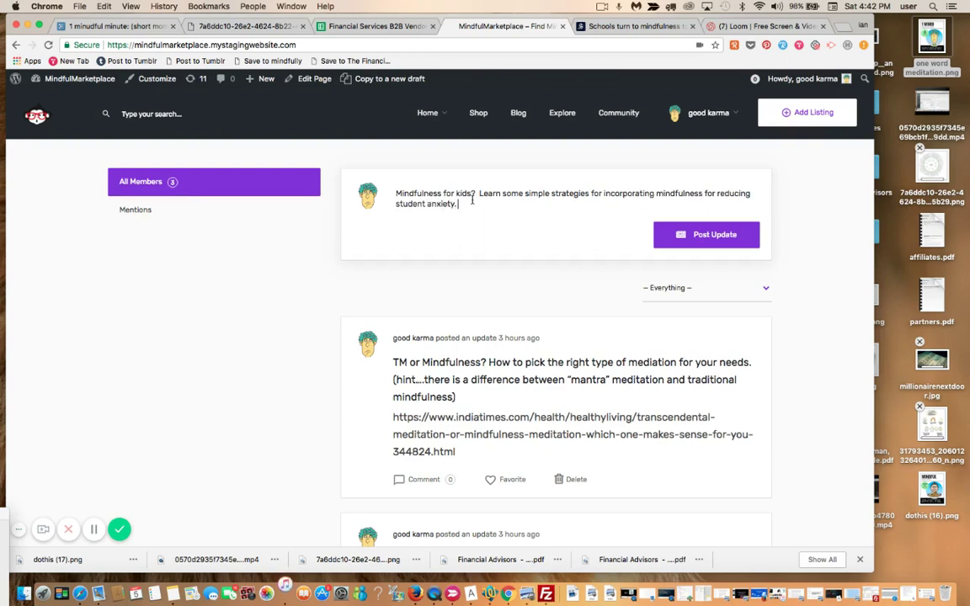
key(Return)
key(Return)
key(super+v)
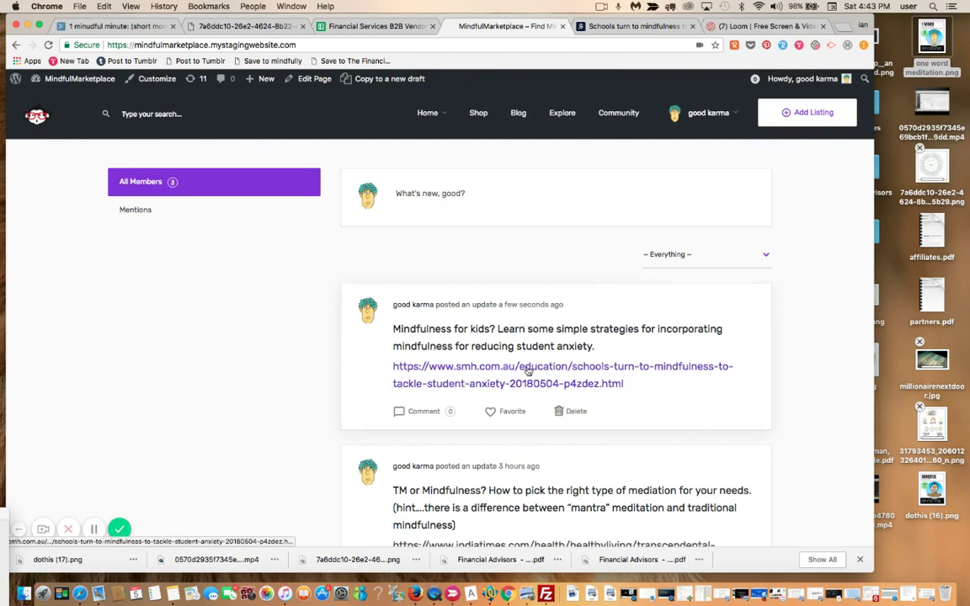
Step: Get back to the mindfulness news results, dismissing the address-bar suggestions
click(621, 27)
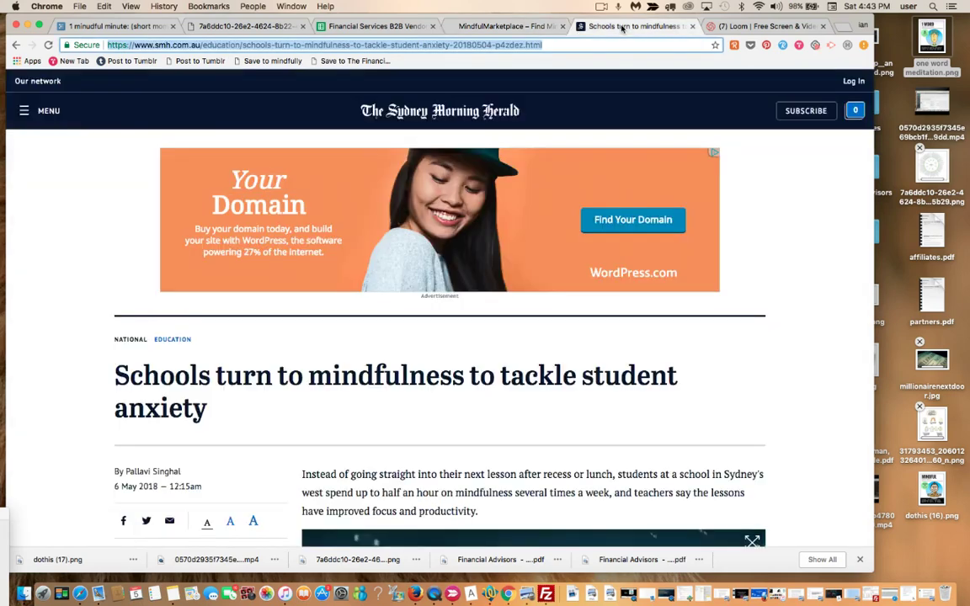
key(super+l)
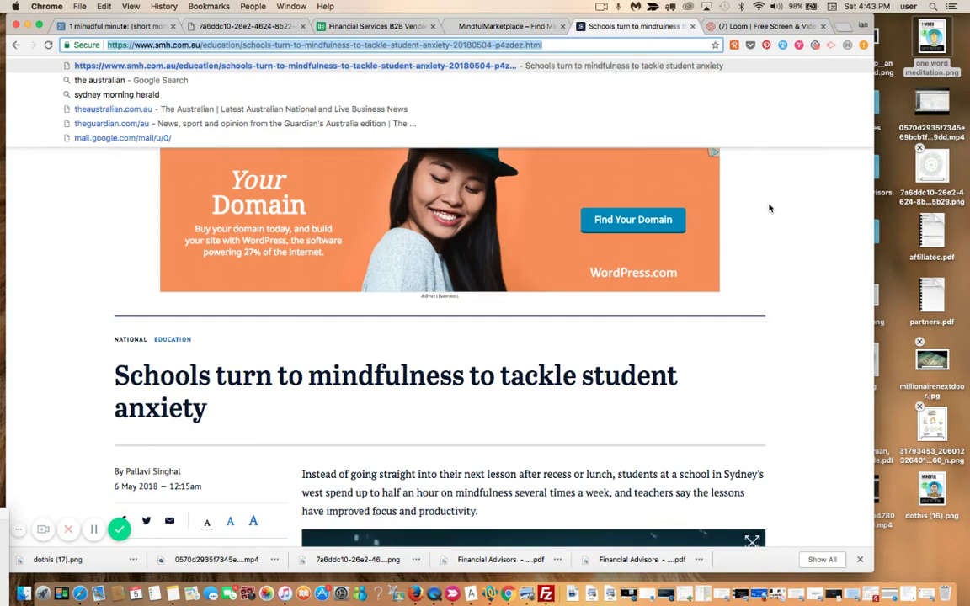
key(Down)
click(830, 393)
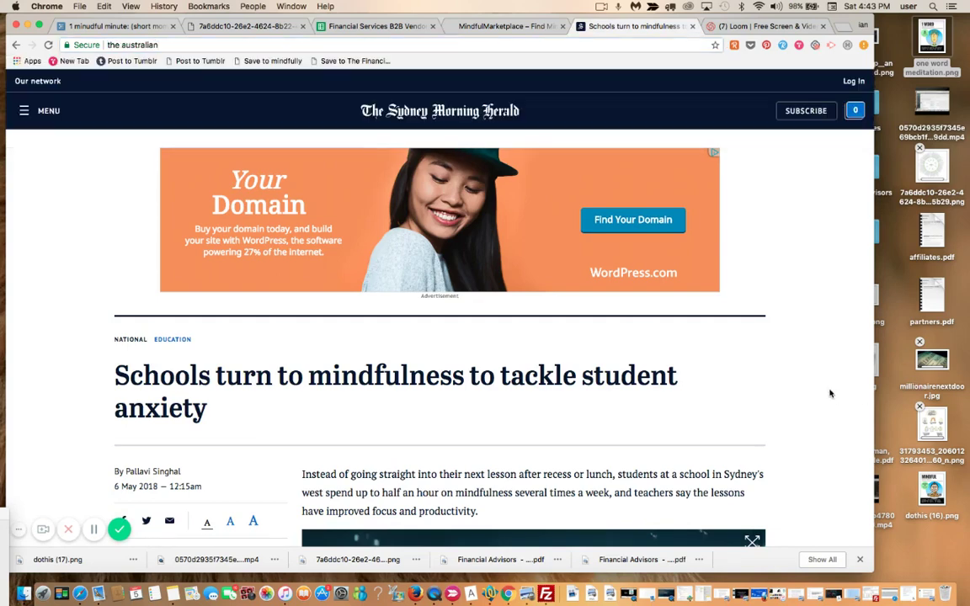
scroll(829, 393, down, 3)
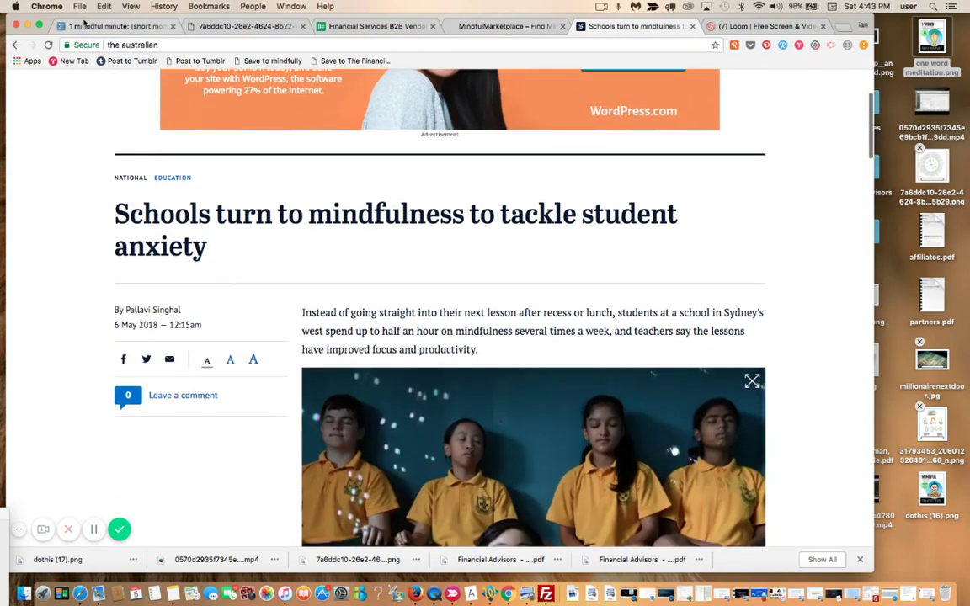
click(17, 45)
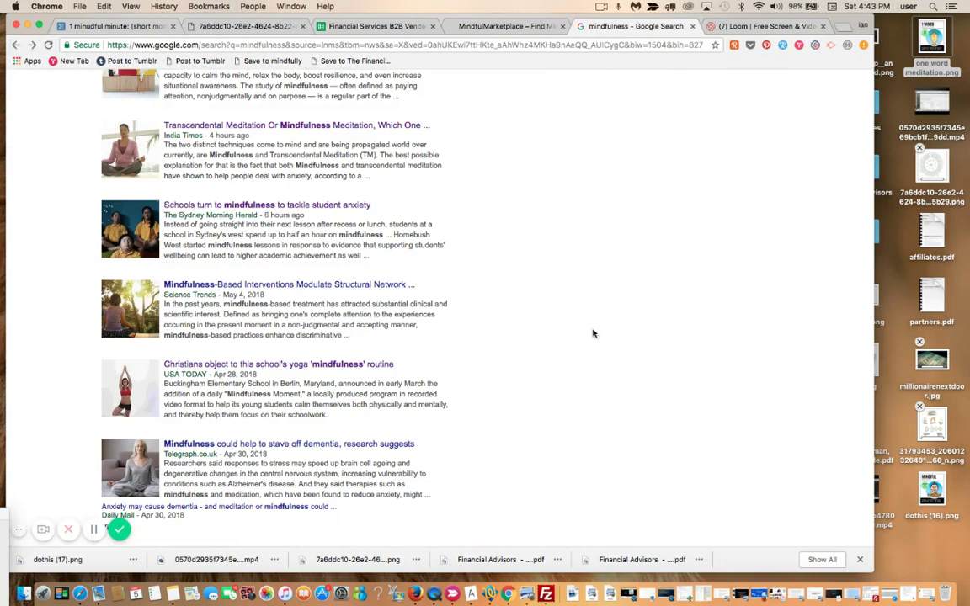
Step: Open mindbodygreen's 'The 7 Mindfulness Gadgets Every Parent Needs' article and select its URL
scroll(592, 334, down, 5)
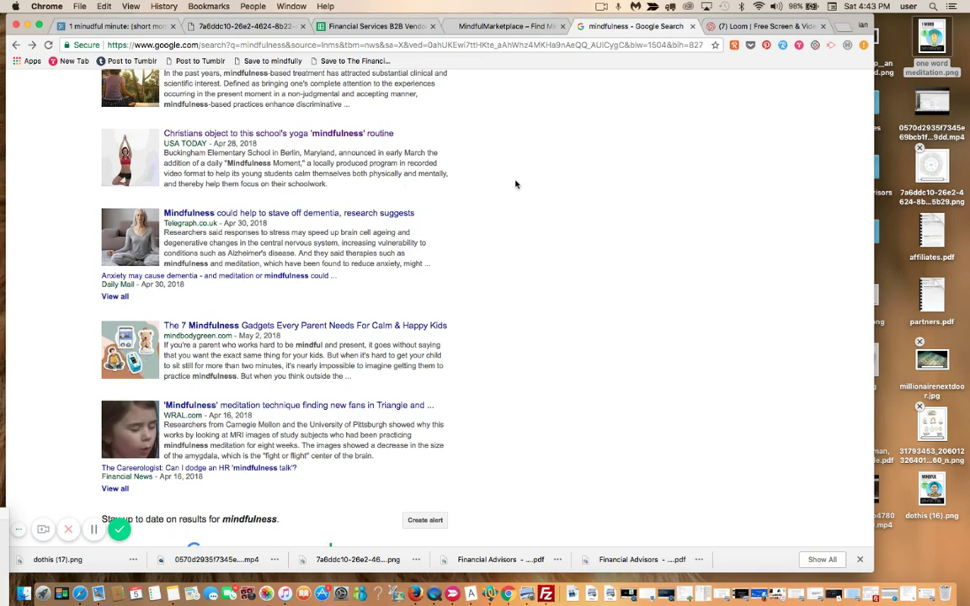
scroll(516, 183, down, 2)
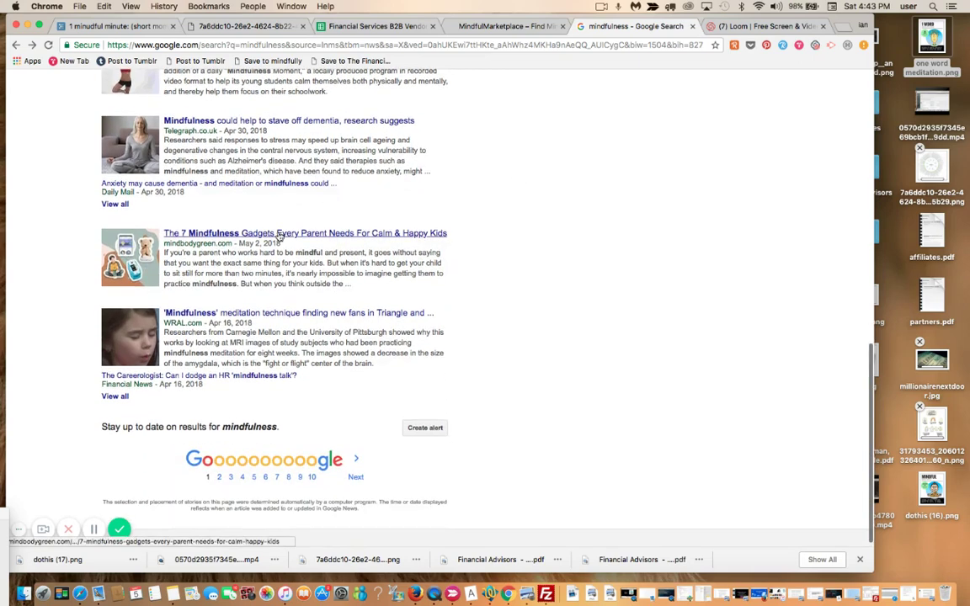
click(288, 236)
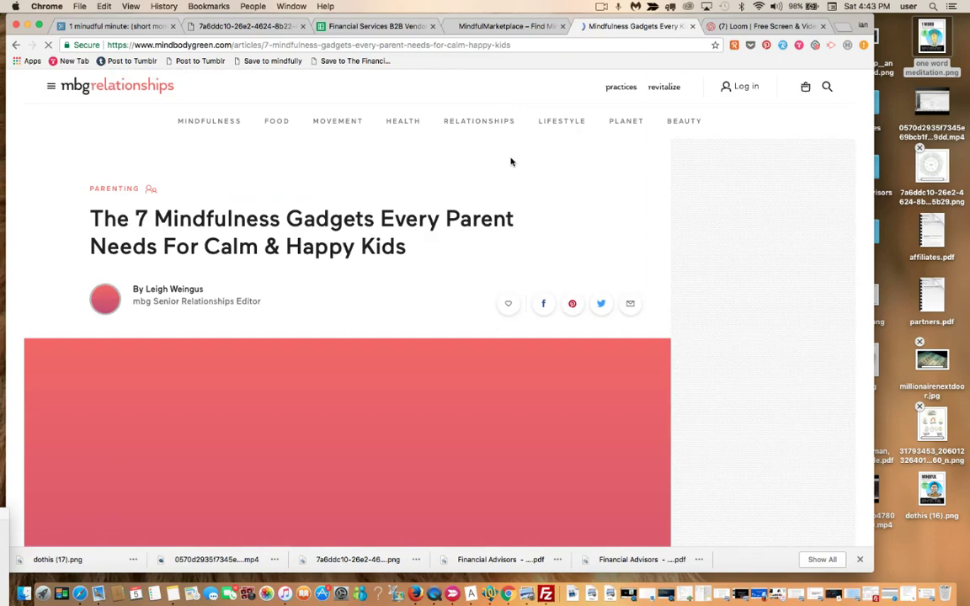
click(481, 44)
key(super+c)
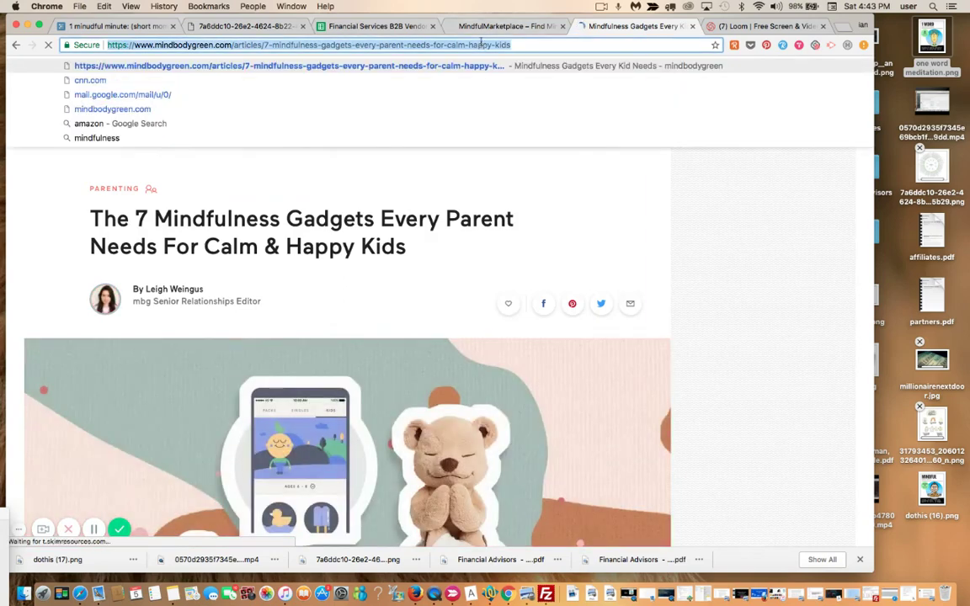
Step: Post 'Great mindfulness apps? MindfulGreen picks some fun mindfulness apps…' with the mindbodygreen gadgets link
click(489, 26)
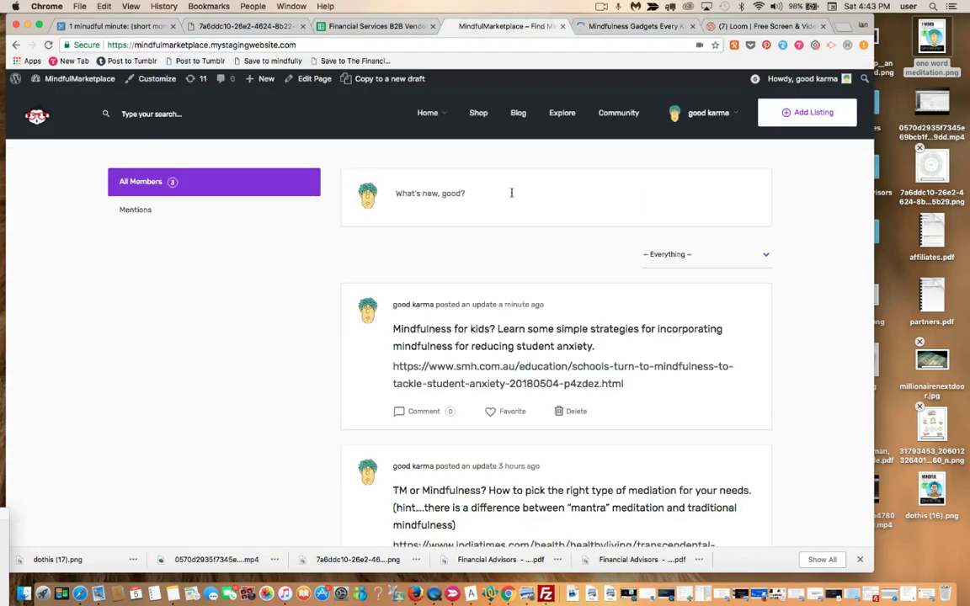
click(511, 181)
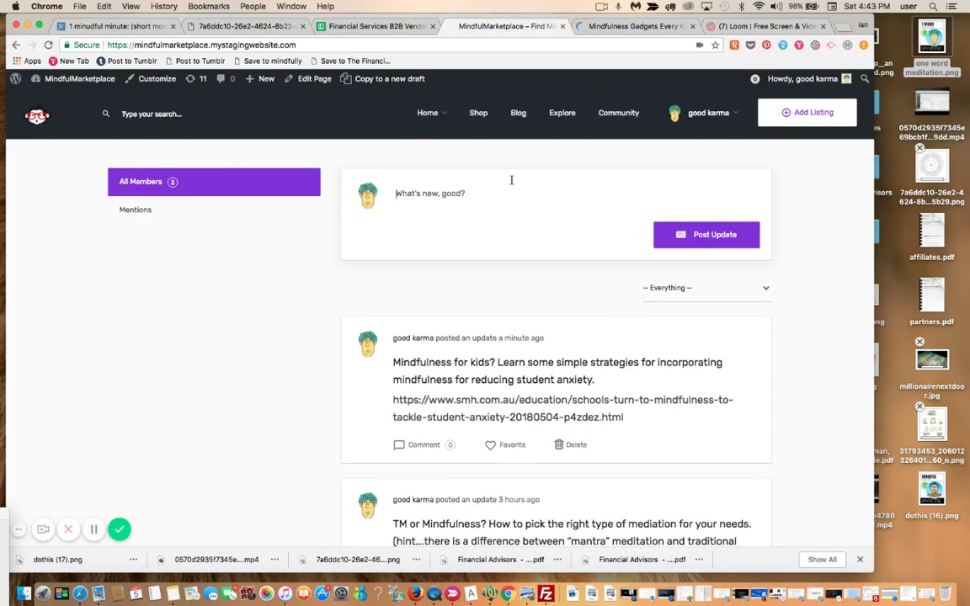
text(Great mindfulness apps? )
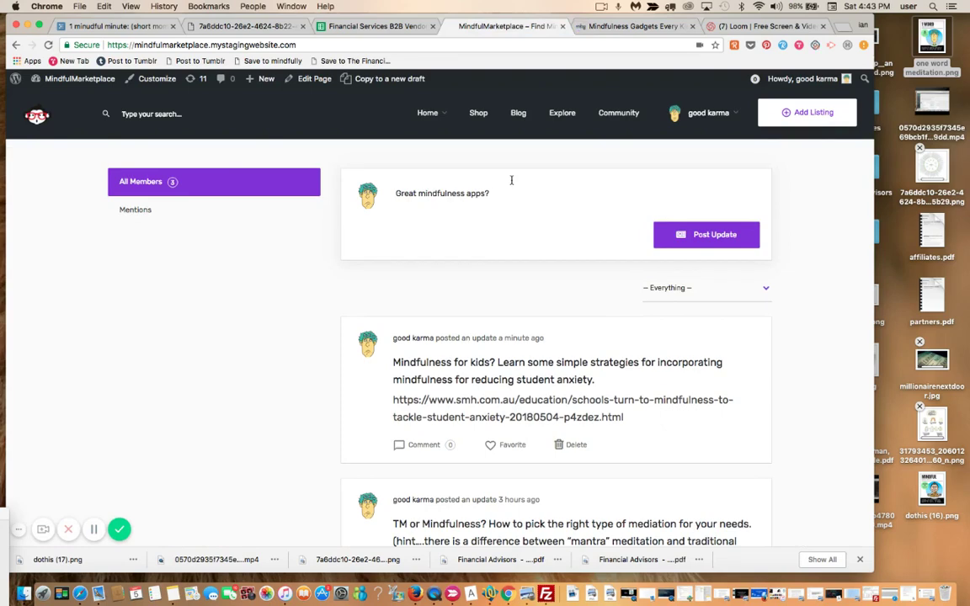
text(MindfulGreen picks some)
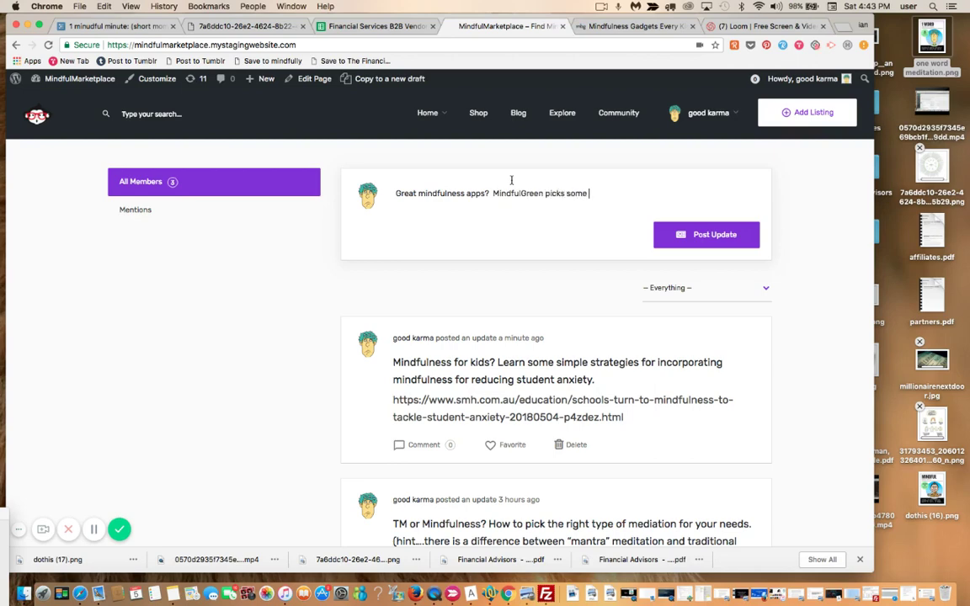
text( fun mindfulness apps for meditation junkies)
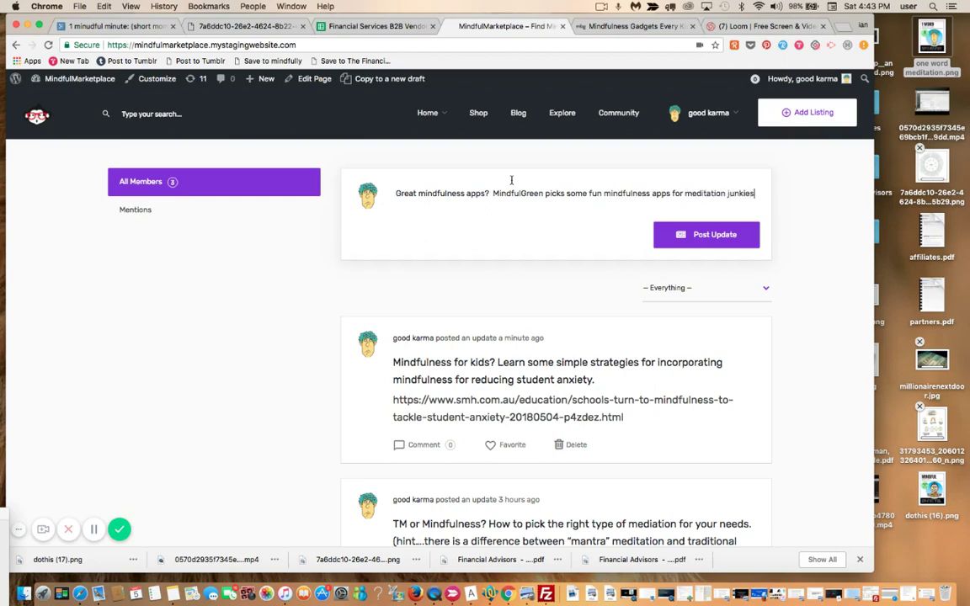
text( and the curious but not convinced)
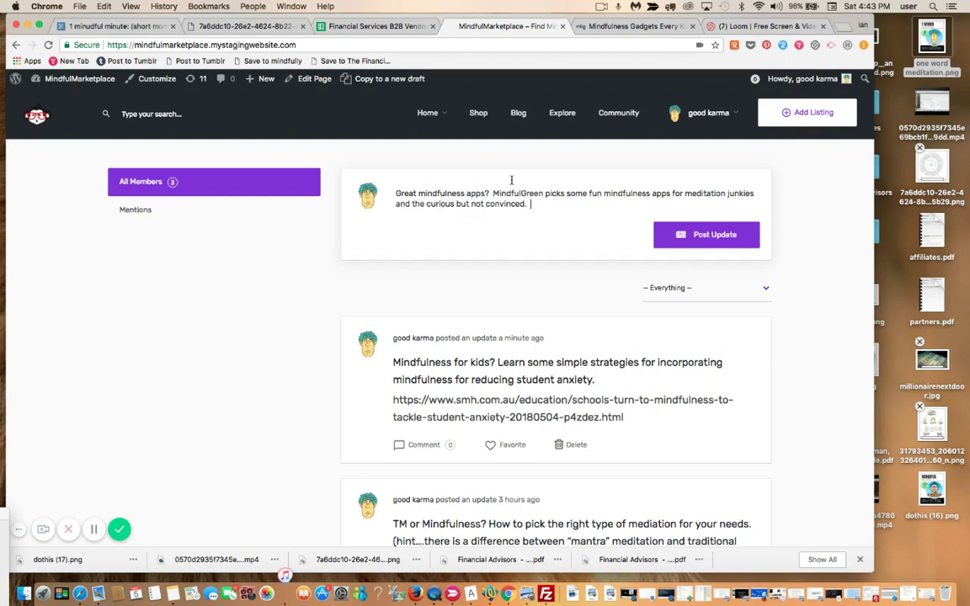
text(.)
key(Return)
key(super+v)
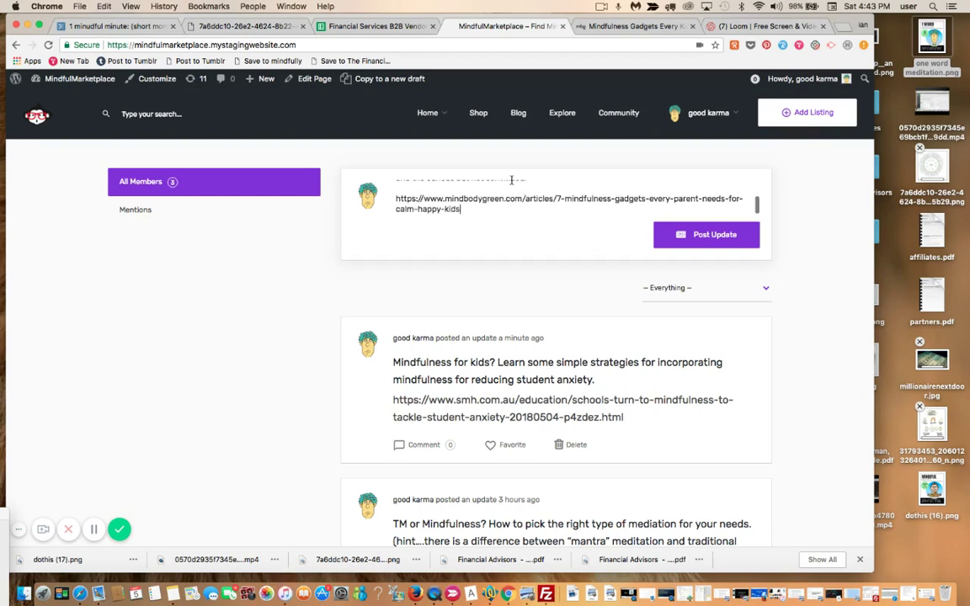
click(710, 236)
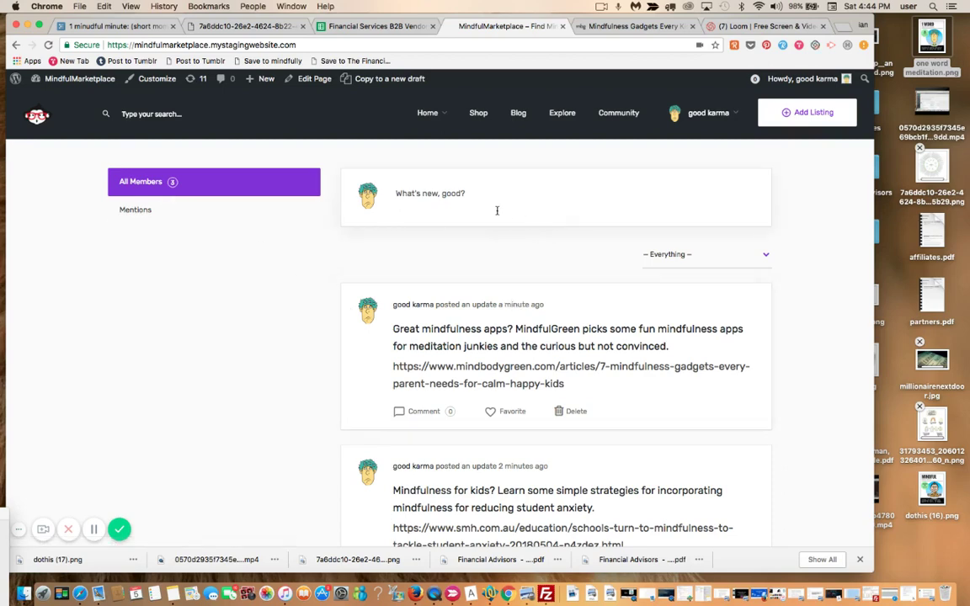
Step: Return to the news results, open the WRAL 'Mindfulness' meditation article and select its URL
click(631, 27)
click(17, 46)
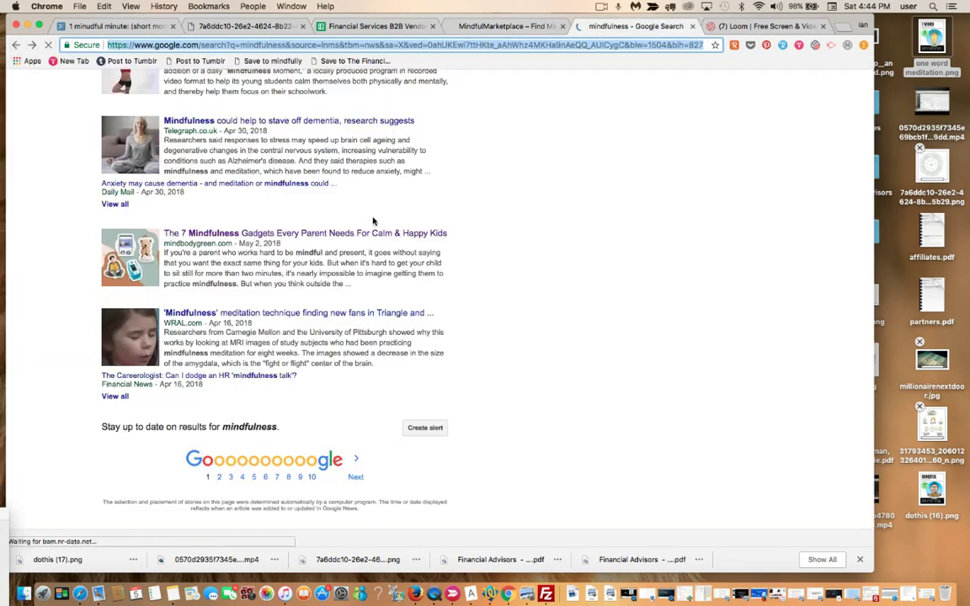
click(381, 314)
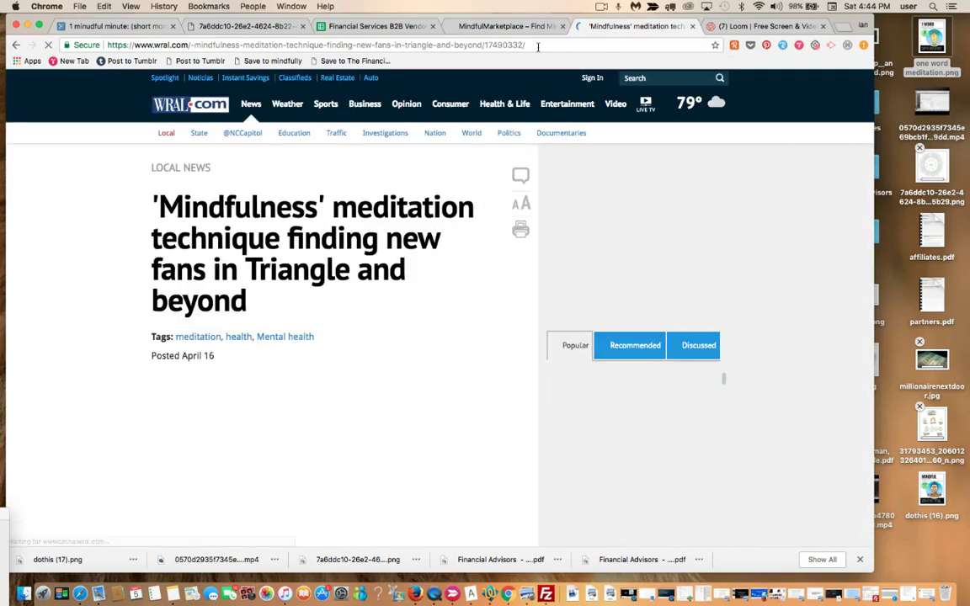
click(539, 47)
key(super+c)
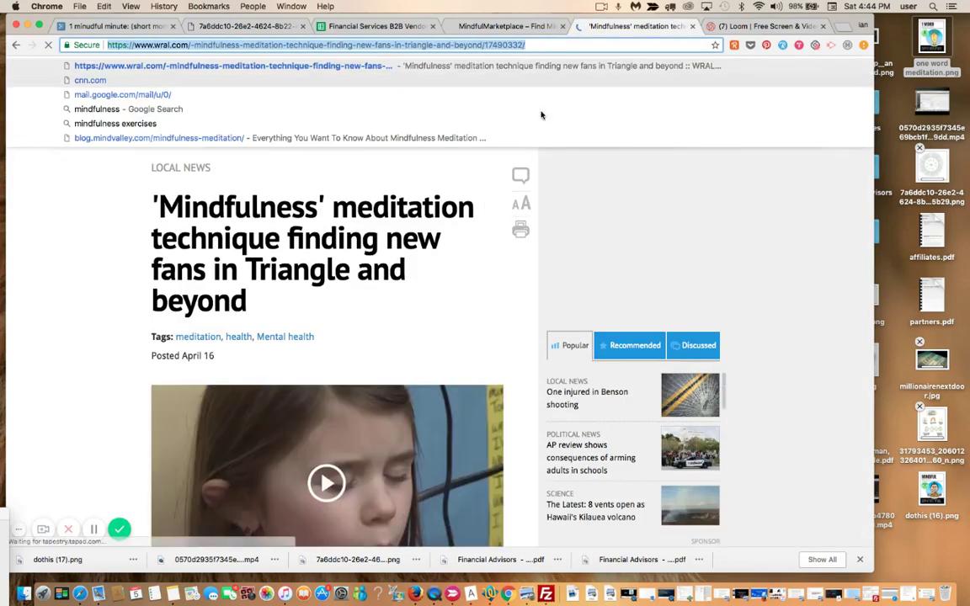
Step: Post a new MindfulMarketplace update containing only the WRAL article link
click(535, 29)
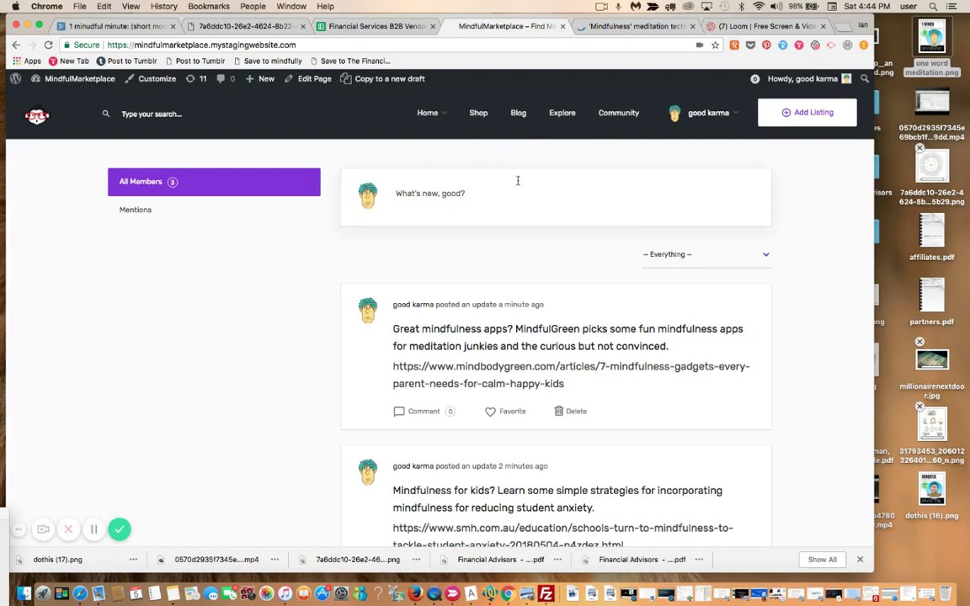
click(517, 180)
text(Mindfulne)
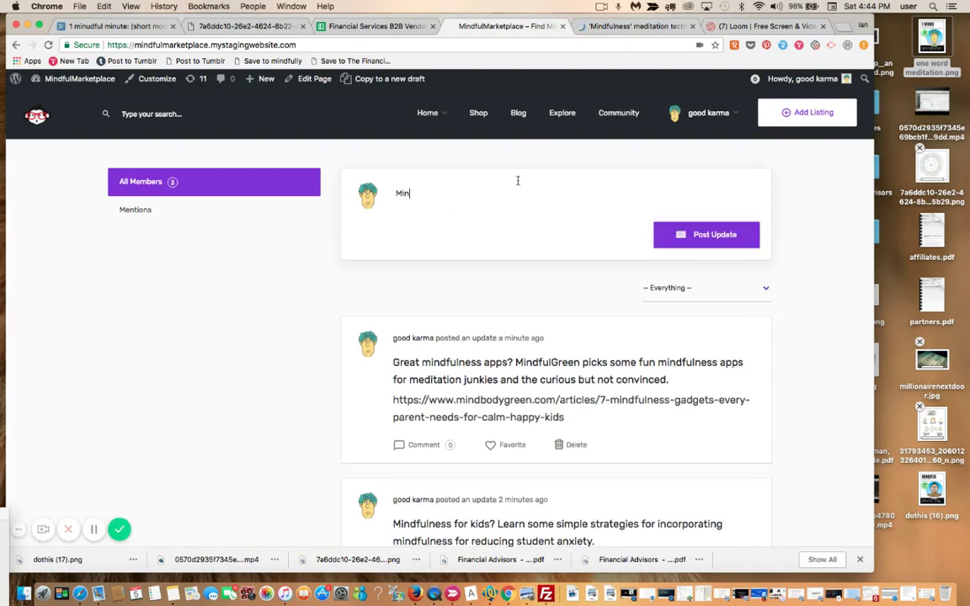
key(BackSpace)
key(BackSpace)
key(BackSpace)
key(BackSpace)
key(BackSpace)
key(BackSpace)
key(BackSpace)
key(BackSpace)
key(BackSpace)
key(super+v)
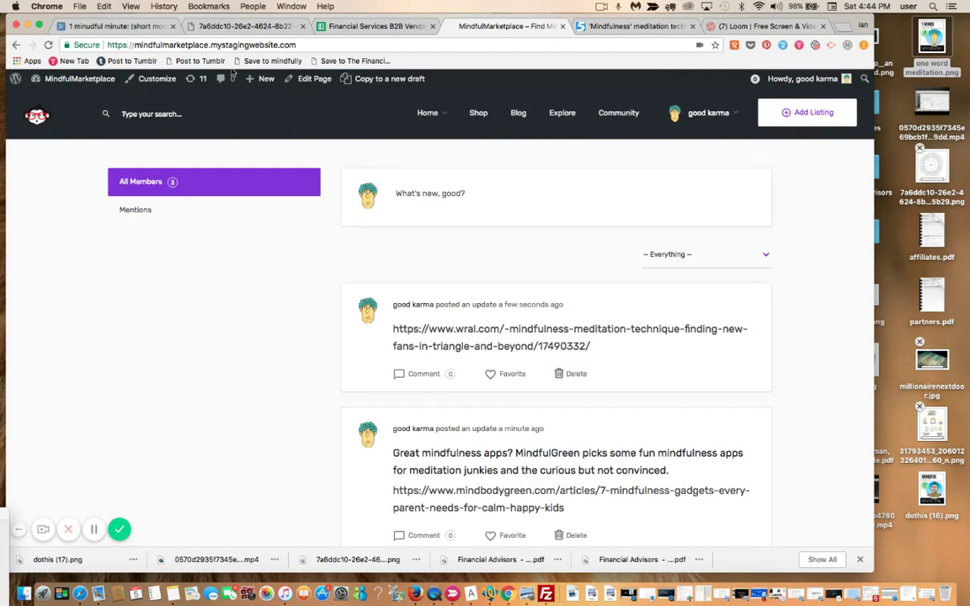
Step: Go back, then load google.com in that tab
click(15, 44)
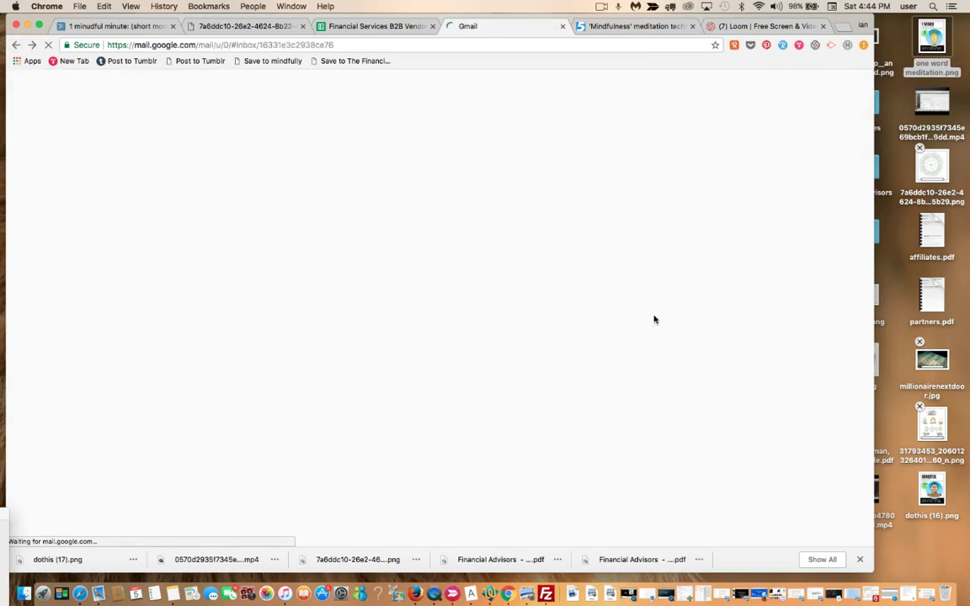
click(412, 44)
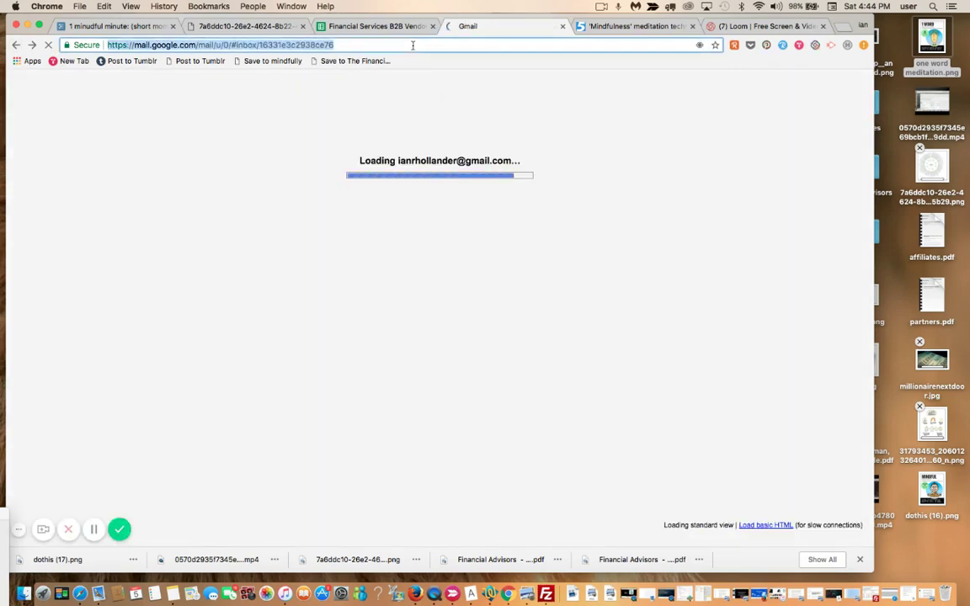
text(new)
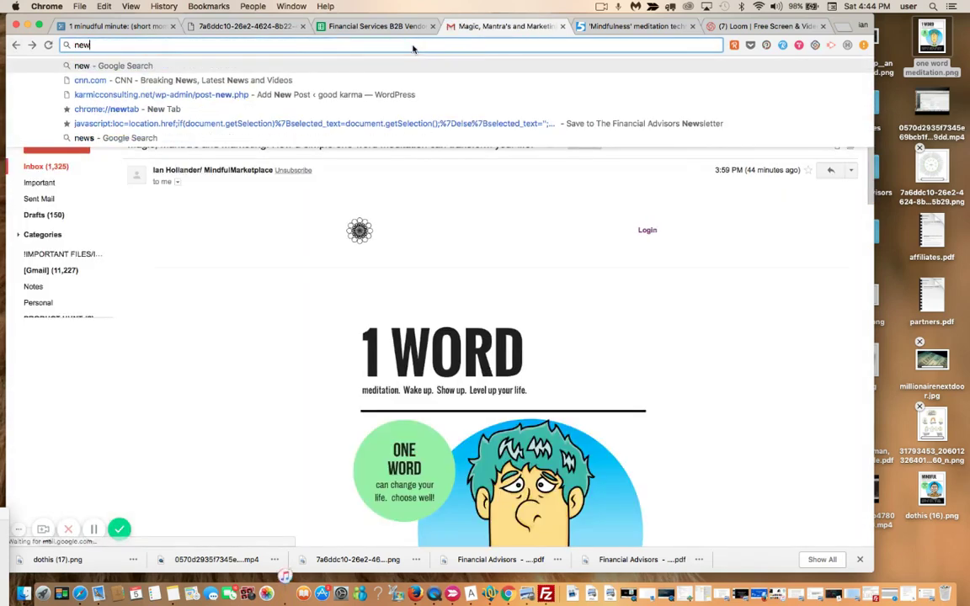
key(BackSpace)
key(BackSpace)
key(BackSpace)
text(go)
key(Return)
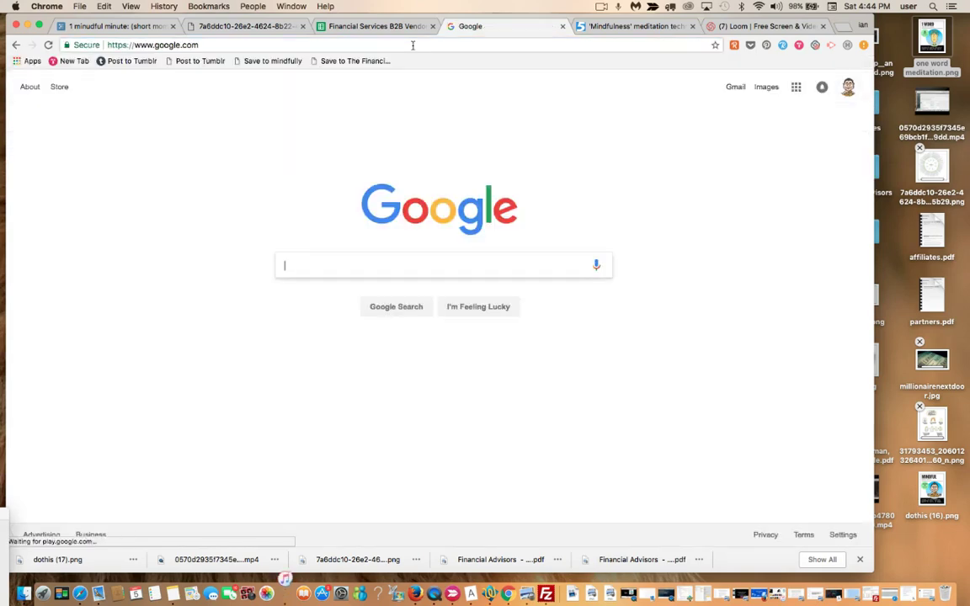
Step: Search Google for 'meditation' and filter to News results (about 1,800,000)
text(m)
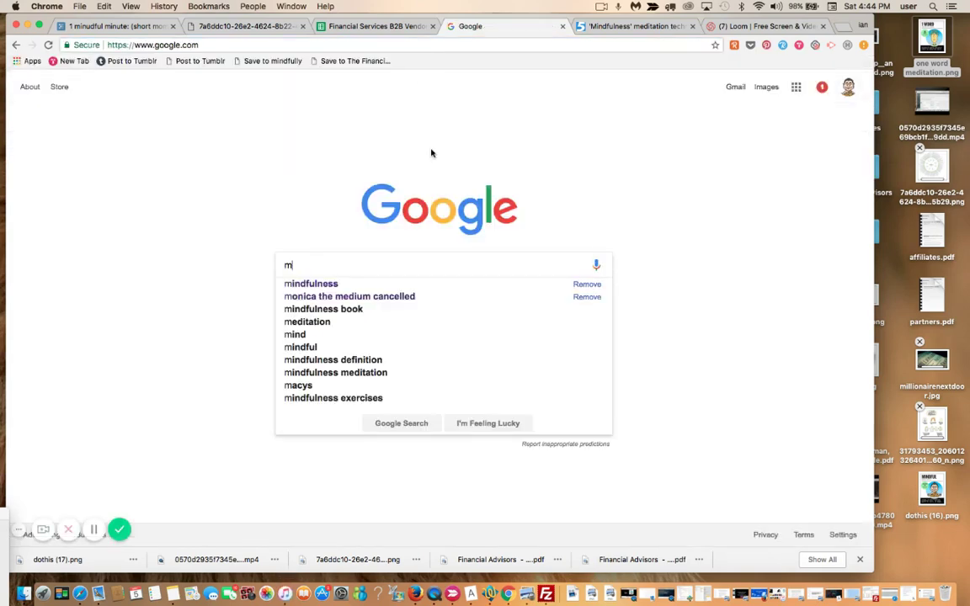
text(editation)
key(Return)
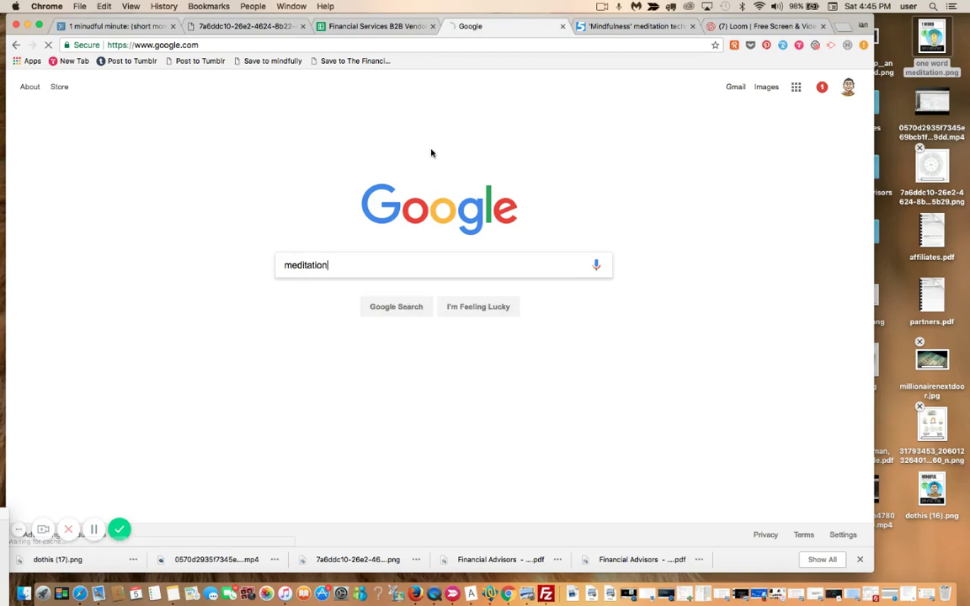
click(181, 127)
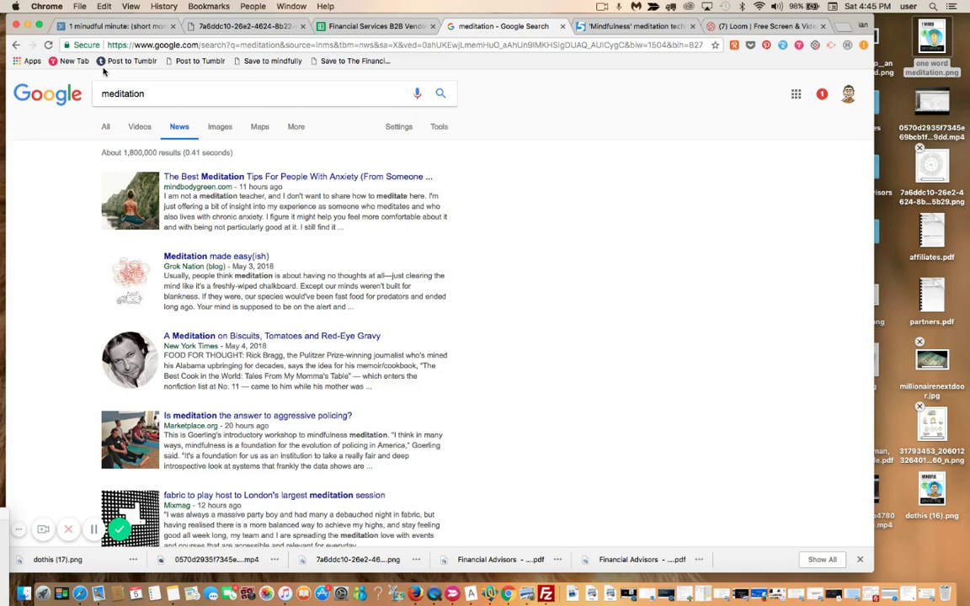
Step: Replace the search term 'meditation' with 'miami' and rerun the News search
click(130, 85)
double_click(131, 84)
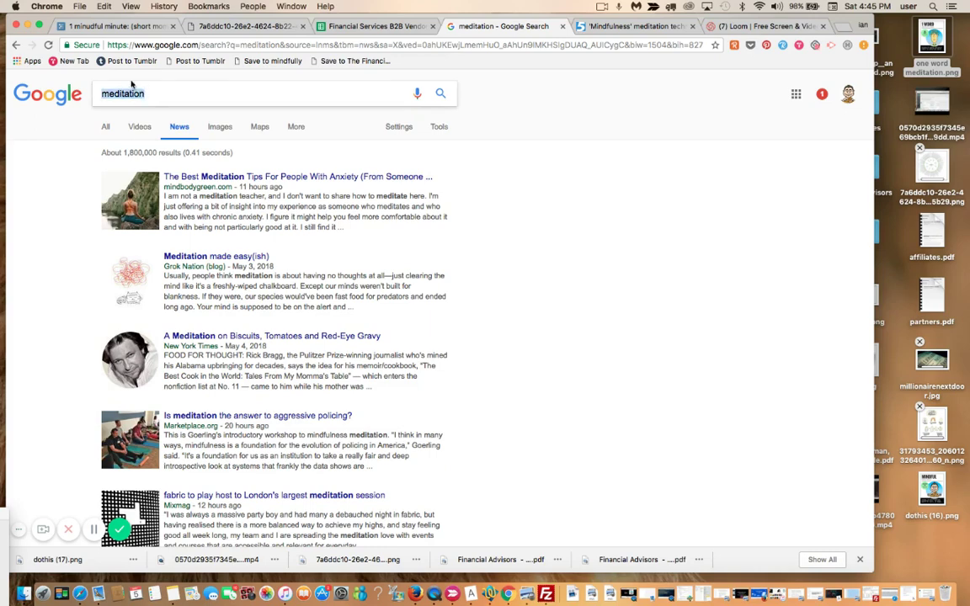
key(BackSpace)
text(miami)
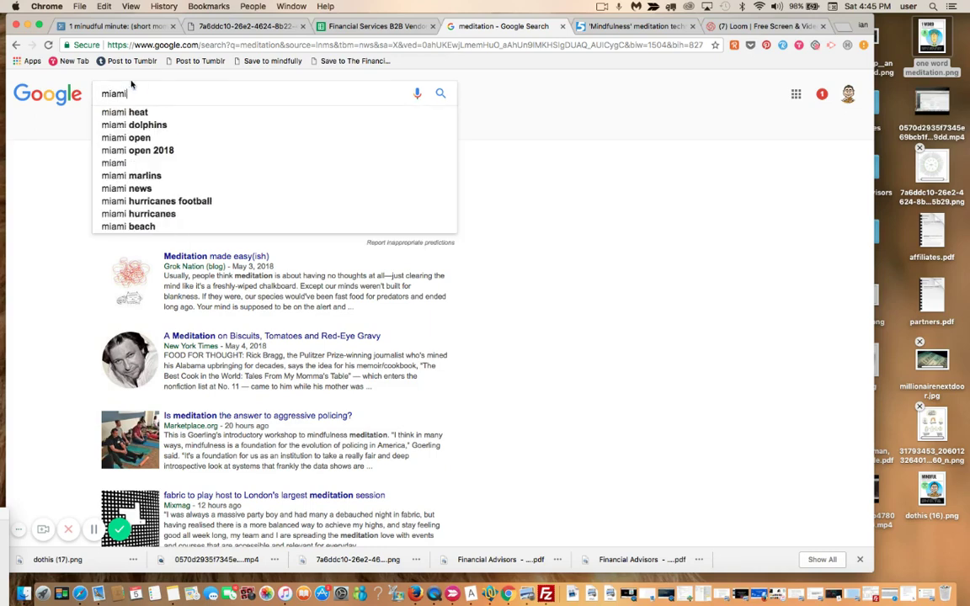
key(Return)
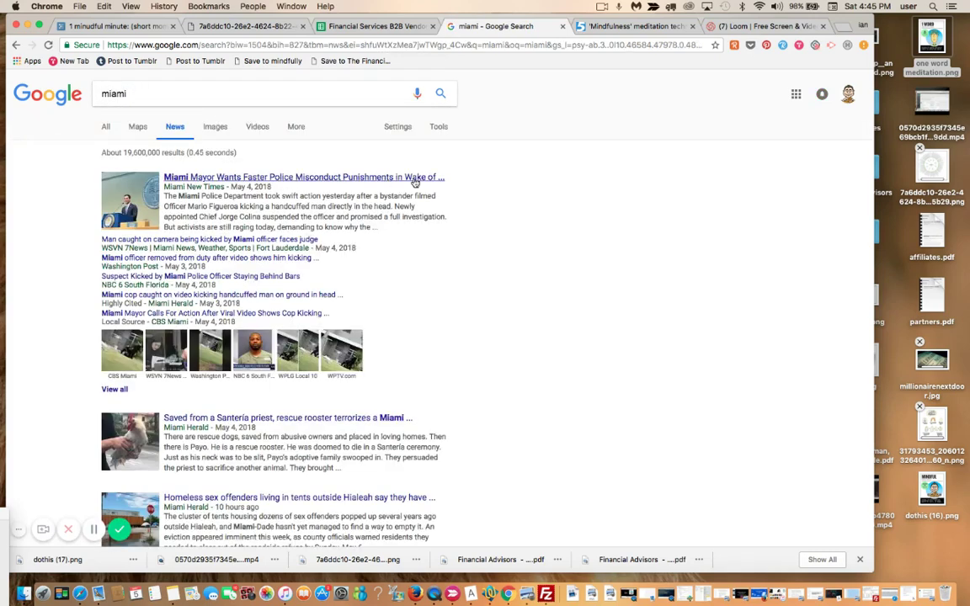